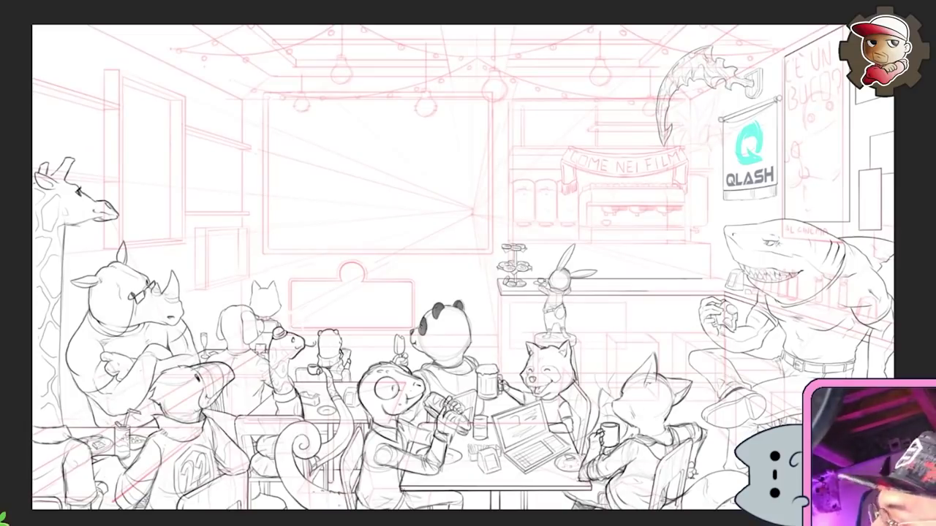
# Rough in a cat-eared customer seated at the bar counter and shift the figure closer to the shark
pyautogui.scroll(5, 512, 219)
pyautogui.scroll(-5, 503, 315)
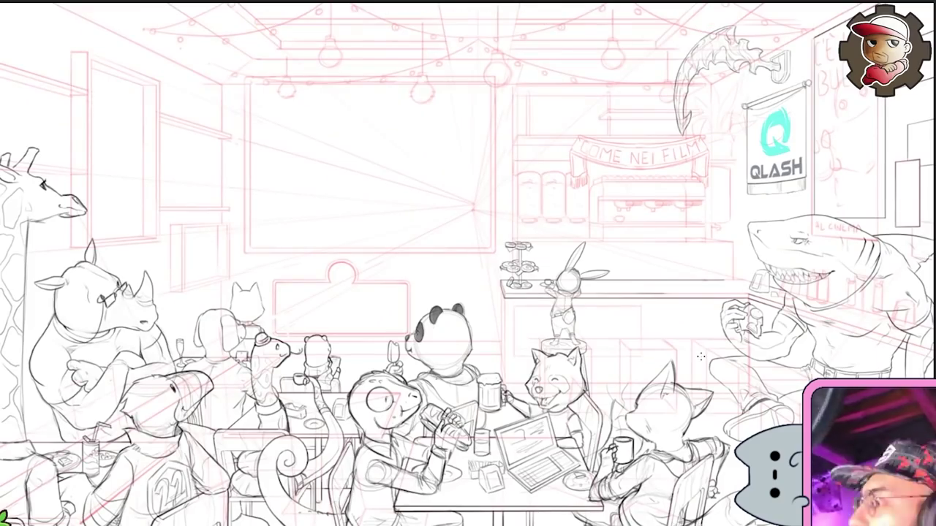
pyautogui.scroll(3, 654, 286)
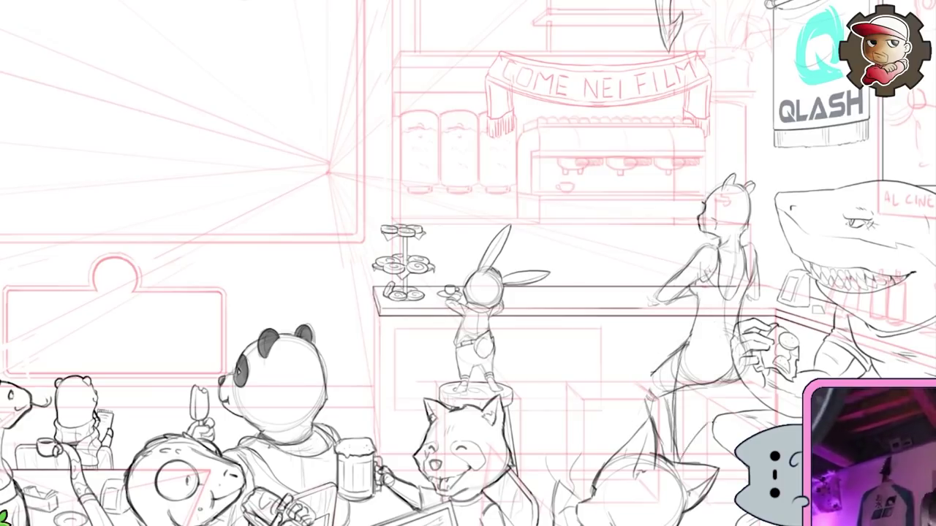
pyautogui.moveTo(584, 376); pyautogui.dragTo(589, 450)
pyautogui.moveTo(622, 292); pyautogui.dragTo(721, 293)
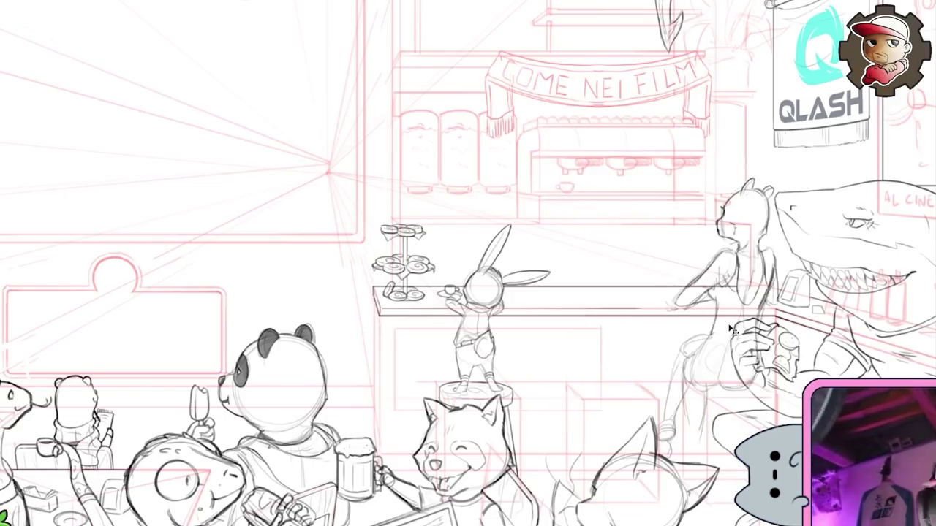
# Refine the seated customer's body and legs with leopard spots, and sketch an empty round stool beside it
pyautogui.scroll(3, 731, 409)
pyautogui.moveTo(538, 430); pyautogui.dragTo(663, 403)
pyautogui.scroll(-6, 604, 435)
pyautogui.scroll(6, 658, 365)
pyautogui.scroll(3, 678, 348)
pyautogui.scroll(-3, 732, 365)
pyautogui.scroll(2, 731, 366)
pyautogui.scroll(-6, 731, 366)
pyautogui.scroll(8, 721, 325)
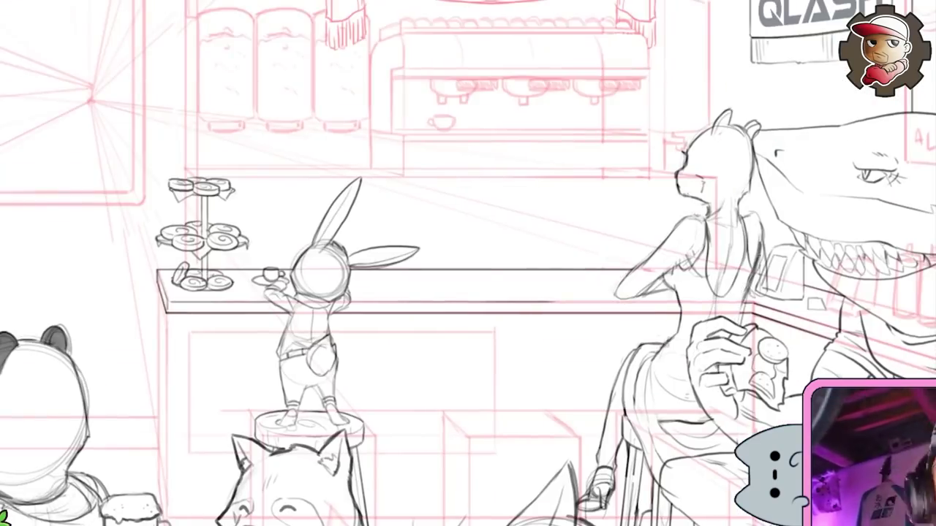
pyautogui.scroll(-6, 721, 325)
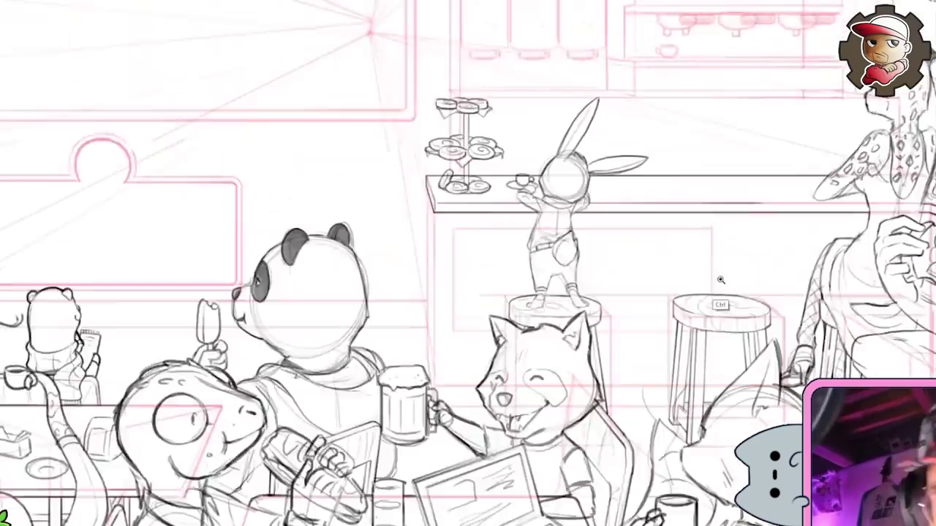
# Sketch a display case filled with pastries on shelves in the counter front behind the rabbit
pyautogui.scroll(2, 721, 278)
pyautogui.scroll(3, 631, 361)
pyautogui.moveTo(636, 345); pyautogui.dragTo(638, 443)
pyautogui.moveTo(627, 253); pyautogui.dragTo(635, 385)
pyautogui.scroll(-2, 635, 385)
pyautogui.moveTo(698, 272); pyautogui.dragTo(764, 316)
pyautogui.scroll(1, 468, 307)
pyautogui.moveTo(439, 317); pyautogui.dragTo(483, 317)
pyautogui.moveTo(483, 284); pyautogui.dragTo(537, 284)
pyautogui.scroll(-1, 658, 322)
pyautogui.moveTo(670, 315); pyautogui.dragTo(688, 322)
pyautogui.scroll(-6, 689, 326)
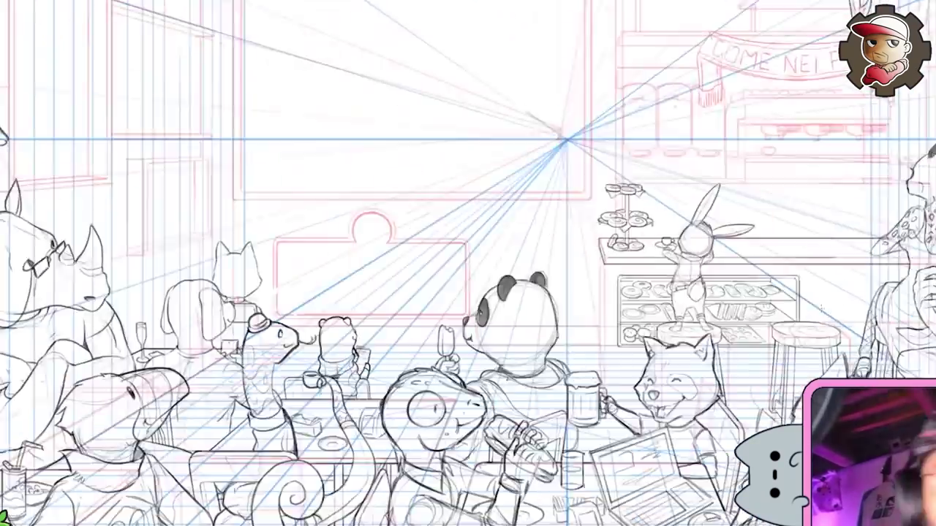
# Add small plates of snacks on the countertop near the leopard customer
pyautogui.scroll(3, 822, 309)
pyautogui.scroll(1, 628, 293)
pyautogui.moveTo(497, 357); pyautogui.dragTo(537, 358)
pyautogui.scroll(-5, 536, 329)
pyautogui.scroll(4, 629, 205)
# Rough in a barman behind the counter in front of the coffee machine, with head, shoulders, torso and arms
pyautogui.moveTo(665, 182); pyautogui.dragTo(667, 249)
pyautogui.moveTo(648, 237)
pyautogui.mouseDown()
pyautogui.moveTo(667, 271)
pyautogui.moveTo(711, 277)
pyautogui.mouseUp()
pyautogui.moveTo(608, 273); pyautogui.dragTo(591, 330)
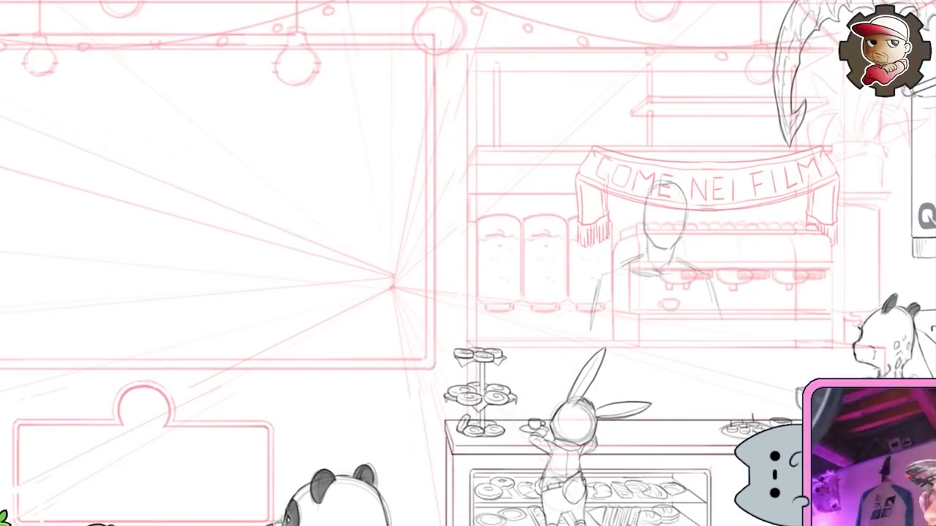
pyautogui.moveTo(698, 307); pyautogui.dragTo(715, 350)
pyautogui.moveTo(595, 375); pyautogui.dragTo(645, 382)
pyautogui.moveTo(604, 275); pyautogui.dragTo(570, 355)
pyautogui.moveTo(677, 375)
pyautogui.mouseDown()
pyautogui.moveTo(650, 411)
pyautogui.moveTo(664, 392)
pyautogui.mouseUp()
pyautogui.moveTo(620, 275); pyautogui.dragTo(610, 366)
pyautogui.moveTo(694, 276); pyautogui.dragTo(696, 327)
pyautogui.moveTo(646, 269); pyautogui.dragTo(672, 283)
pyautogui.moveTo(611, 274)
pyautogui.mouseDown()
pyautogui.moveTo(597, 326)
pyautogui.moveTo(567, 370)
pyautogui.mouseUp()
pyautogui.scroll(2, 731, 307)
# Refine the barman's shoulders and sleeves, and draw his collar, bow tie and vest
pyautogui.moveTo(628, 219); pyautogui.dragTo(790, 298)
pyautogui.moveTo(809, 255)
pyautogui.mouseDown()
pyautogui.moveTo(802, 283)
pyautogui.moveTo(781, 275)
pyautogui.mouseUp()
pyautogui.moveTo(783, 277); pyautogui.dragTo(823, 294)
pyautogui.moveTo(781, 291)
pyautogui.mouseDown()
pyautogui.moveTo(813, 317)
pyautogui.moveTo(784, 350)
pyautogui.mouseUp()
pyautogui.moveTo(815, 311); pyautogui.dragTo(819, 326)
pyautogui.moveTo(783, 276); pyautogui.dragTo(824, 289)
pyautogui.moveTo(826, 247); pyautogui.dragTo(792, 270)
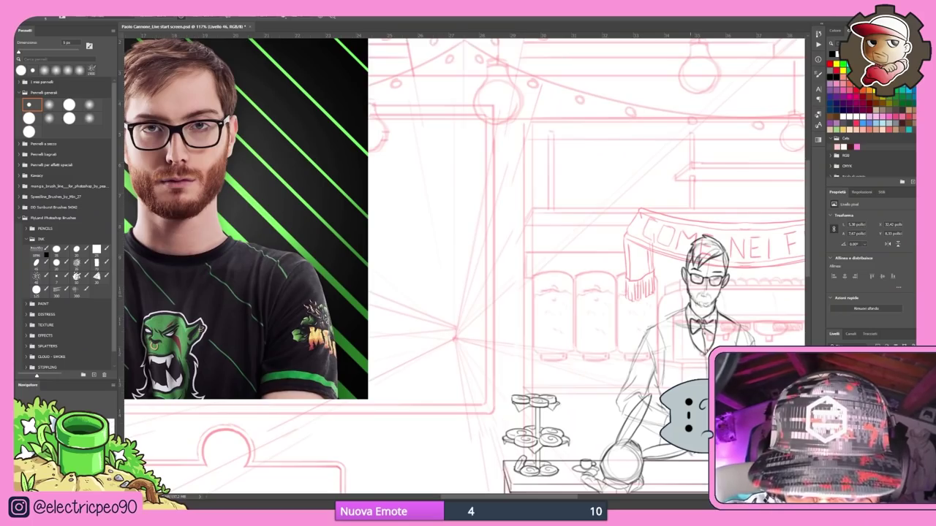
# Touch up the barman's chin and beard to match the bearded man in the reference photo
pyautogui.moveTo(696, 303); pyautogui.dragTo(707, 308)
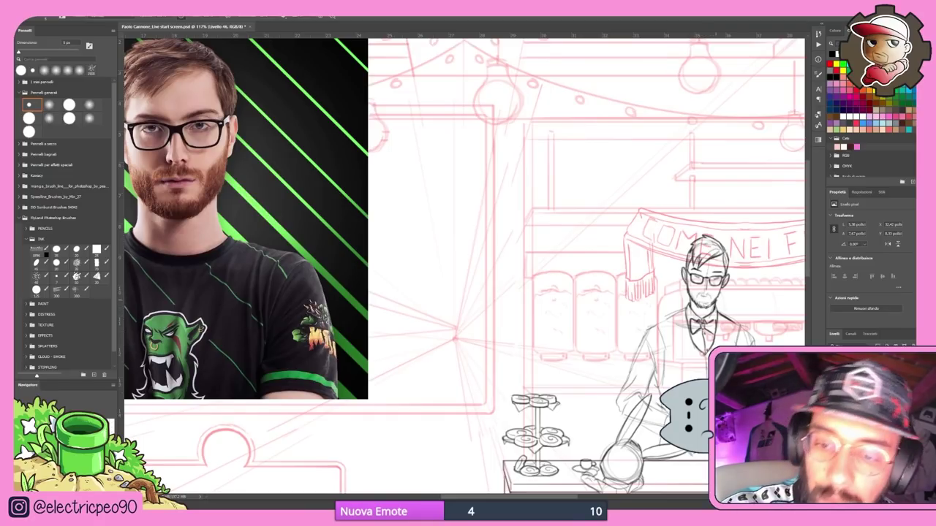
pyautogui.press('e')
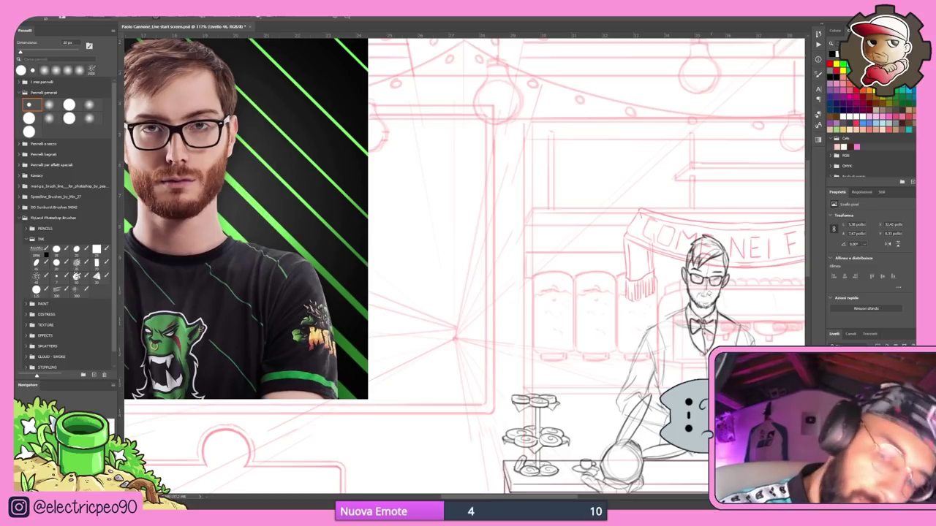
pyautogui.press('b')
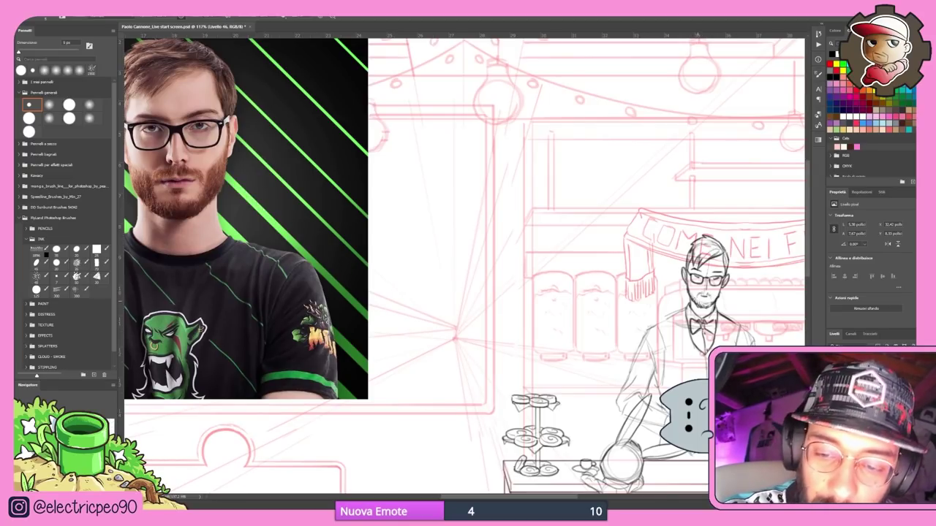
pyautogui.moveTo(693, 293); pyautogui.dragTo(727, 277)
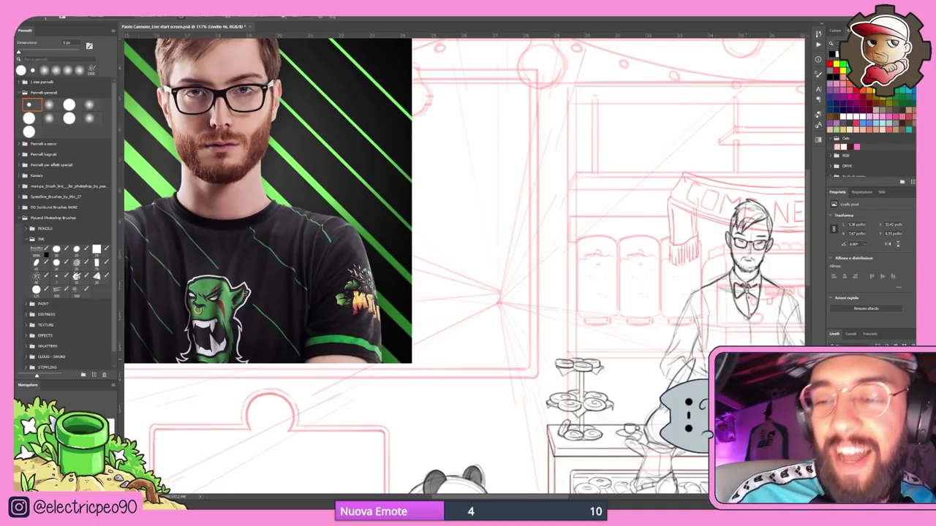
# Sketch the barman's forearms and hands holding a cloth, adjusting the eraser size to clean up the rough lines
pyautogui.moveTo(749, 286); pyautogui.dragTo(615, 251)
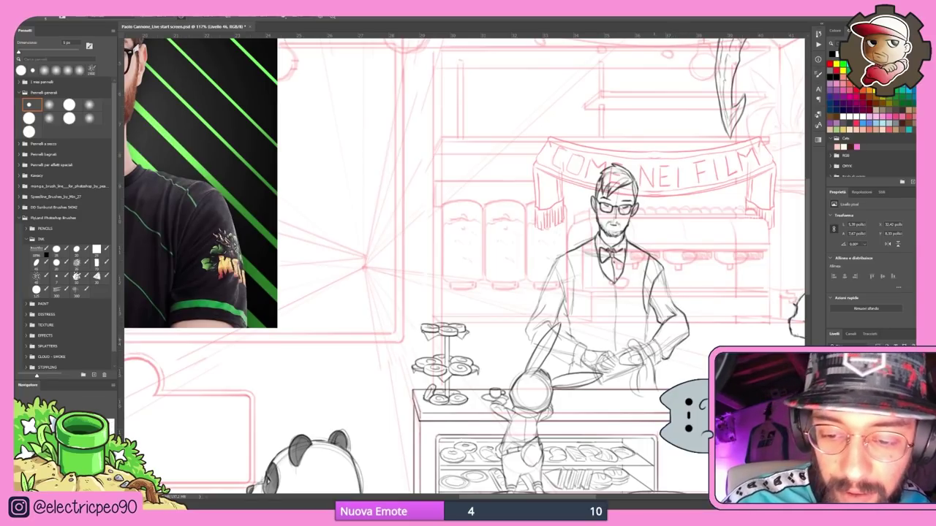
pyautogui.moveTo(652, 341)
pyautogui.mouseDown()
pyautogui.moveTo(660, 363)
pyautogui.moveTo(677, 325)
pyautogui.mouseUp()
pyautogui.press('e')
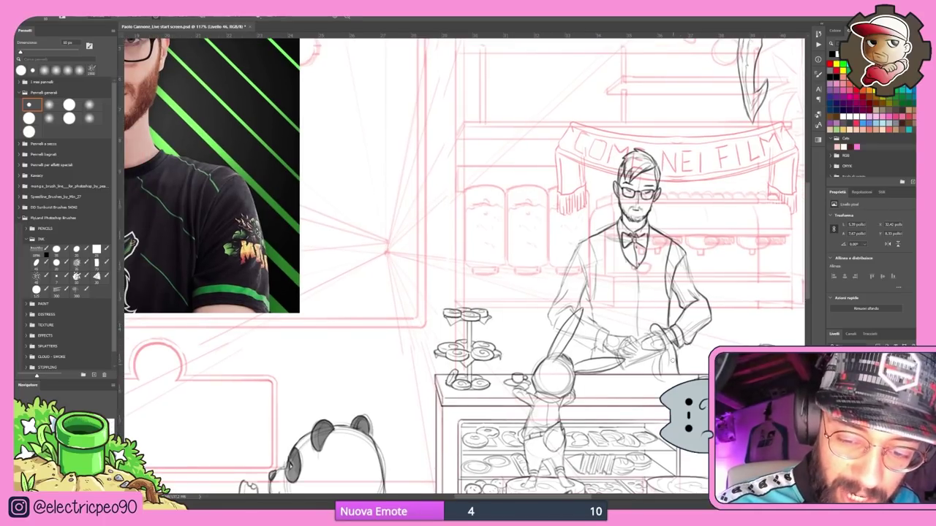
pyautogui.press('[')
pyautogui.press('[')
pyautogui.press('[')
pyautogui.press('[')
pyautogui.press('[')
pyautogui.press(']')
pyautogui.press(']')
pyautogui.press(']')
pyautogui.press(']')
pyautogui.press(']')
pyautogui.press(']')
pyautogui.press(']')
pyautogui.press(']')
pyautogui.press(']')
pyautogui.press(']')
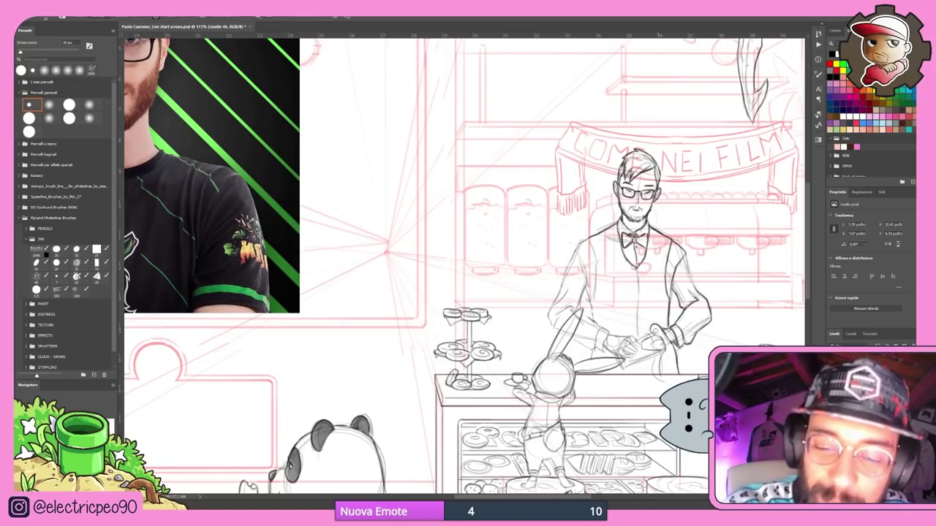
pyautogui.press('[')
pyautogui.press('[')
pyautogui.press('[')
pyautogui.press('[')
pyautogui.press('[')
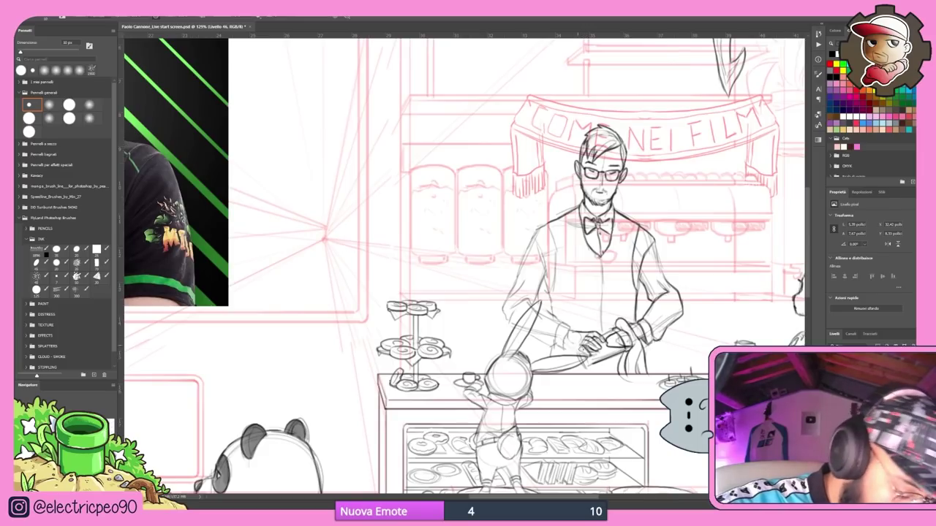
# Strengthen the outlines of the barman's hands, cuffs and the cloth above the counter
pyautogui.press('b')
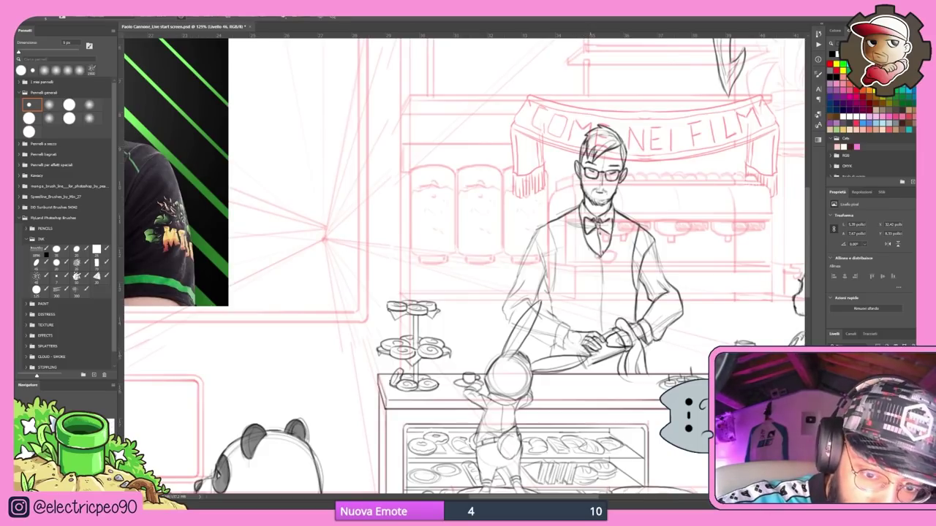
pyautogui.moveTo(591, 357); pyautogui.dragTo(677, 331)
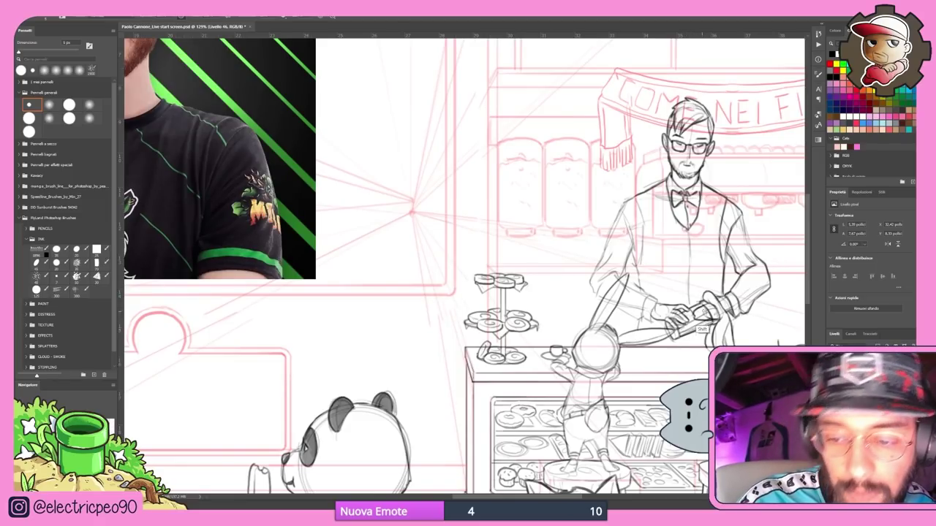
pyautogui.moveTo(704, 328); pyautogui.dragTo(677, 356)
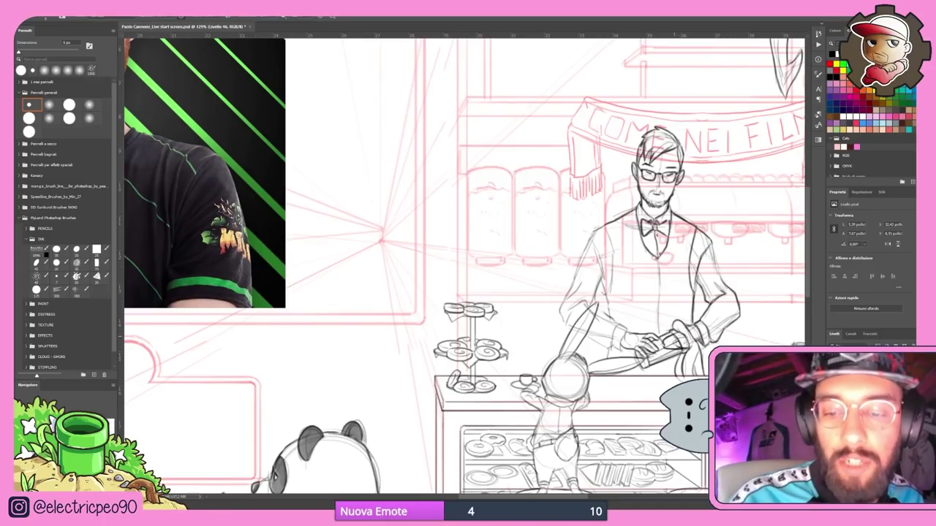
pyautogui.keyDown('shift'); pyautogui.click(665, 339); pyautogui.keyUp('shift')
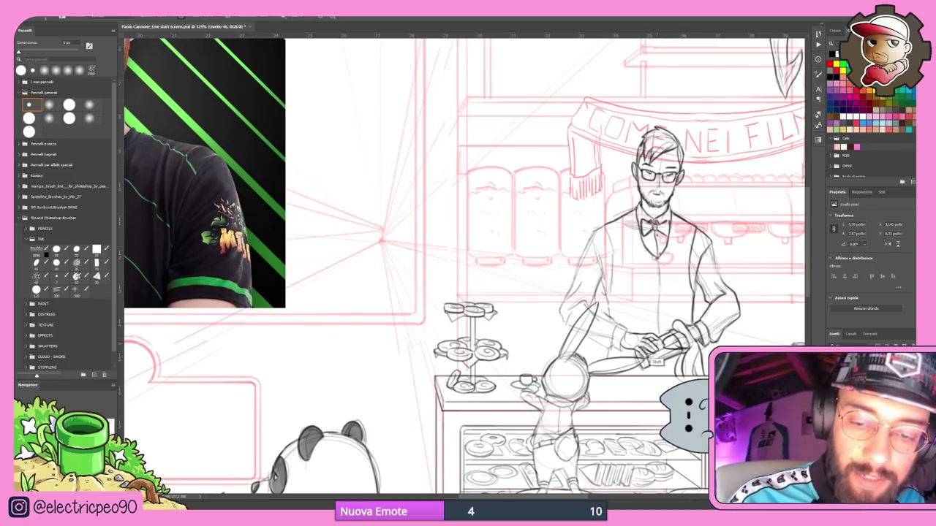
pyautogui.moveTo(665, 339); pyautogui.dragTo(616, 359)
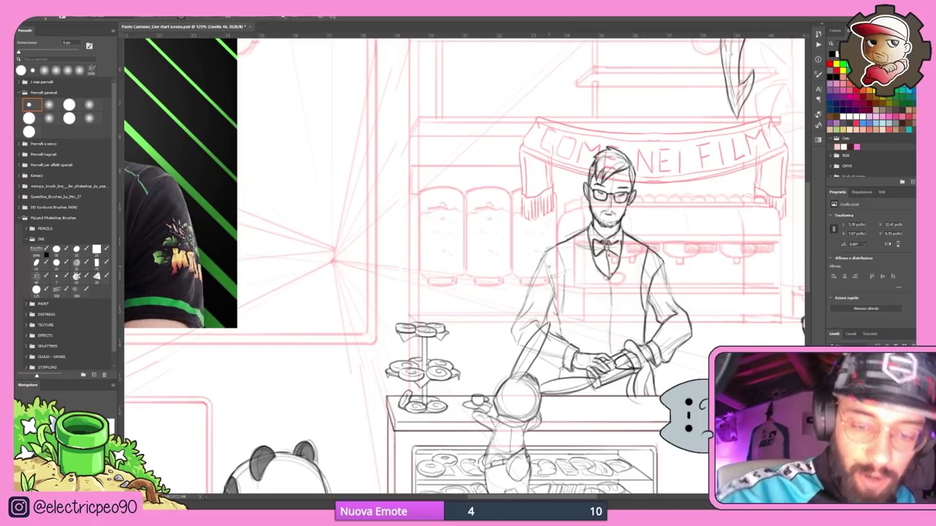
# Clean up the barman's sleeve on the rabbit's side with a smaller eraser, undoing the last stroke
pyautogui.press('e')
pyautogui.moveTo(558, 331); pyautogui.dragTo(569, 341)
pyautogui.press('[')
pyautogui.press('[')
pyautogui.press('[')
pyautogui.press('[')
pyautogui.press('[')
pyautogui.press('[')
pyautogui.press('[')
pyautogui.press('[')
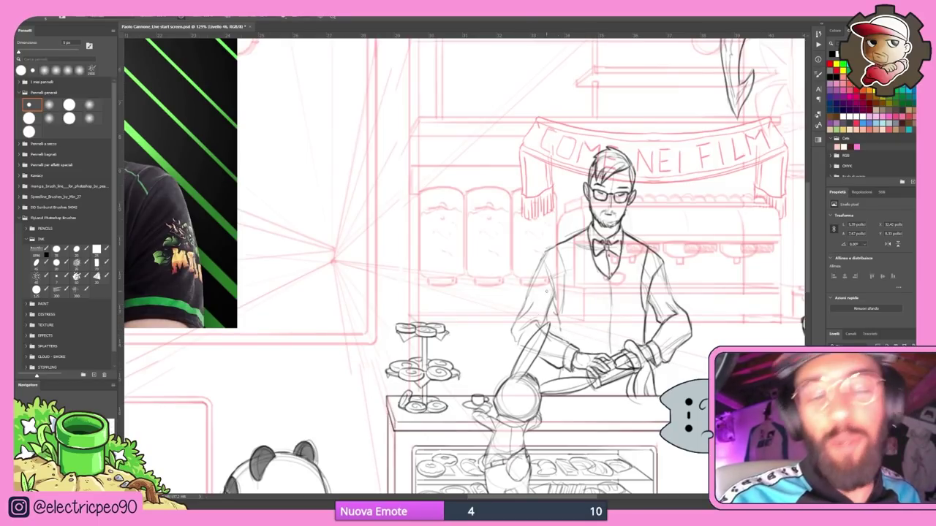
pyautogui.moveTo(520, 329); pyautogui.dragTo(536, 323)
pyautogui.hotkey('ctrl', 'z')
# Erase stray lines around the barman's glasses and cheek
pyautogui.moveTo(773, 272)
pyautogui.mouseDown()
pyautogui.moveTo(700, 234)
pyautogui.moveTo(633, 223)
pyautogui.moveTo(655, 222)
pyautogui.mouseUp()
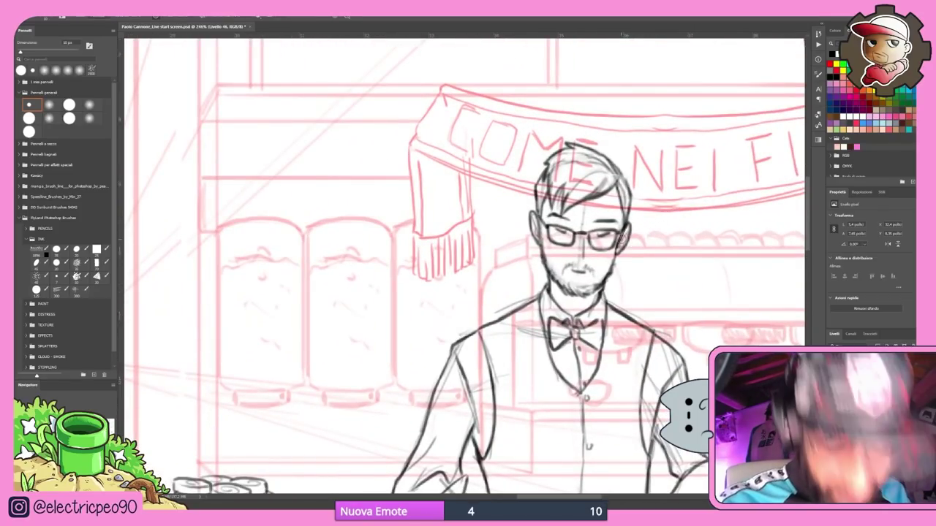
pyautogui.press('e')
pyautogui.moveTo(619, 237); pyautogui.dragTo(615, 256)
pyautogui.press('[')
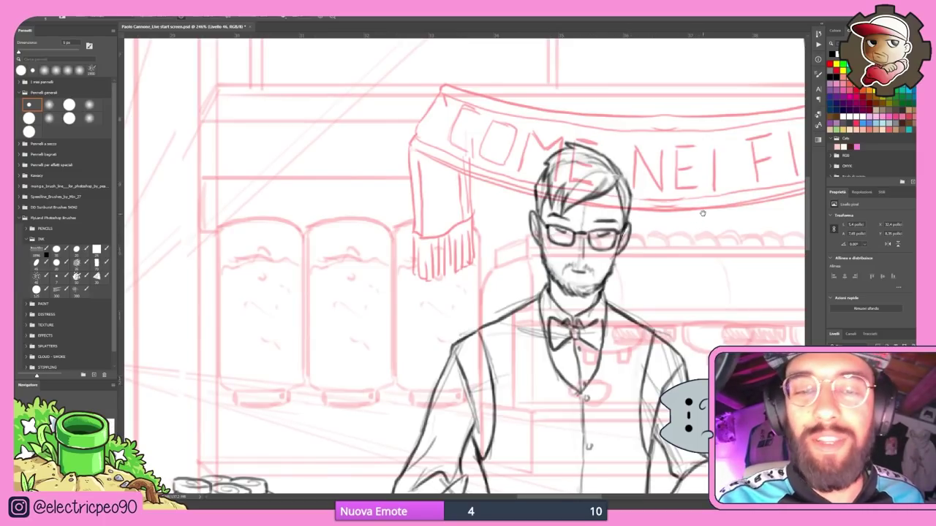
# Examine how the barman fits into the whole café composition
pyautogui.scroll(-5, 690, 226)
pyautogui.moveTo(723, 300); pyautogui.dragTo(656, 286)
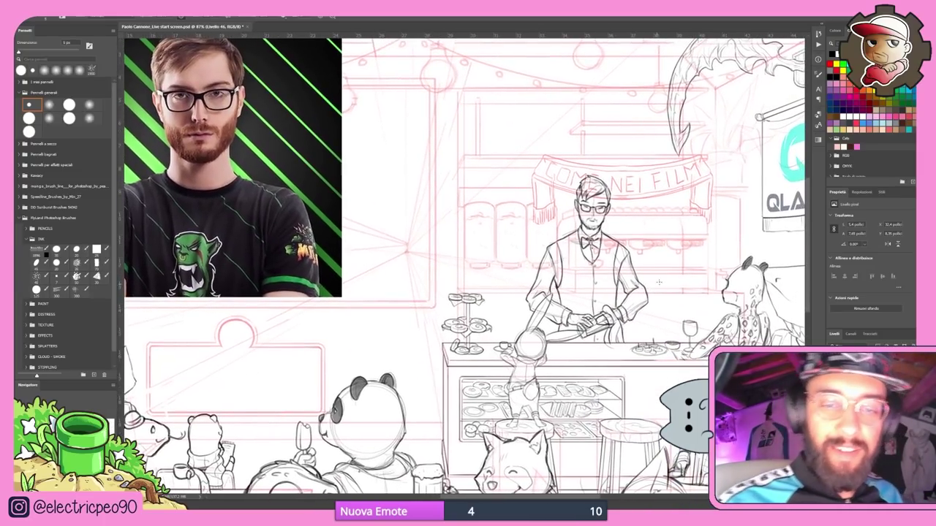
pyautogui.scroll(-1, 718, 248)
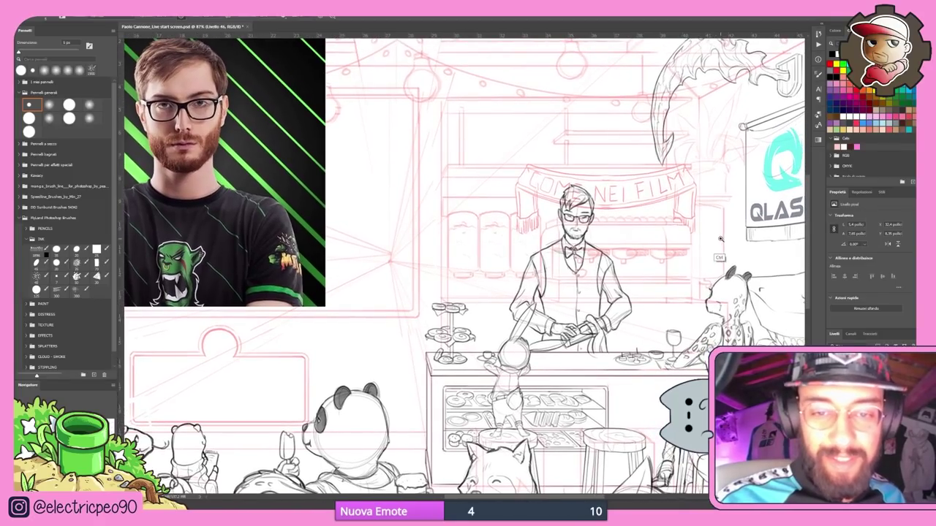
pyautogui.scroll(-3, 702, 254)
pyautogui.scroll(-1, 701, 254)
pyautogui.click(834, 410)
pyautogui.moveTo(744, 340); pyautogui.dragTo(679, 295)
pyautogui.scroll(-4, 678, 294)
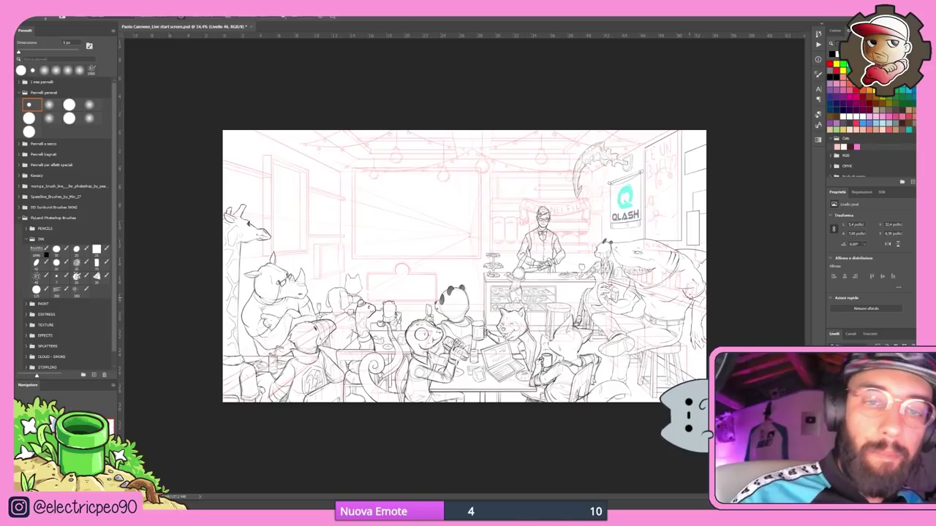
pyautogui.scroll(2, 687, 291)
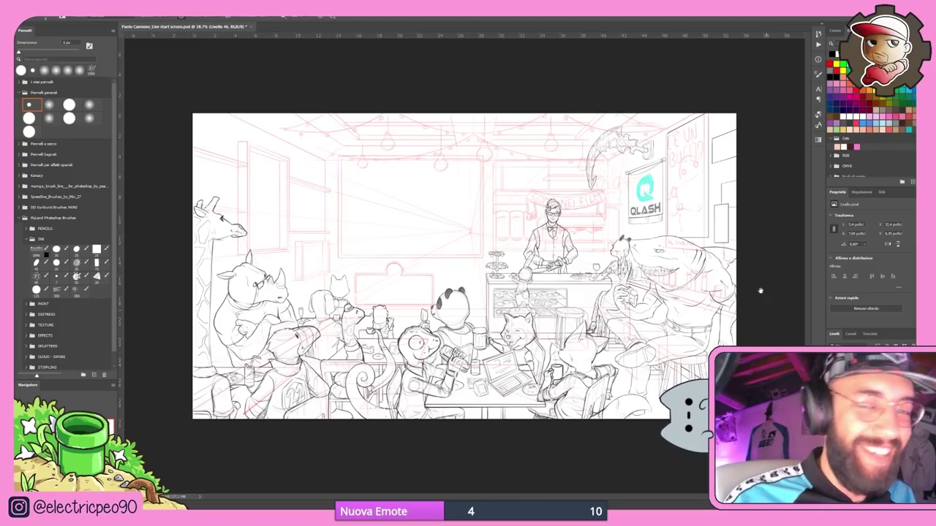
# Place a hanging bulb copy at the big screen's corner near the shelves, and a smaller copy above the shelf cat
pyautogui.scroll(1, 763, 300)
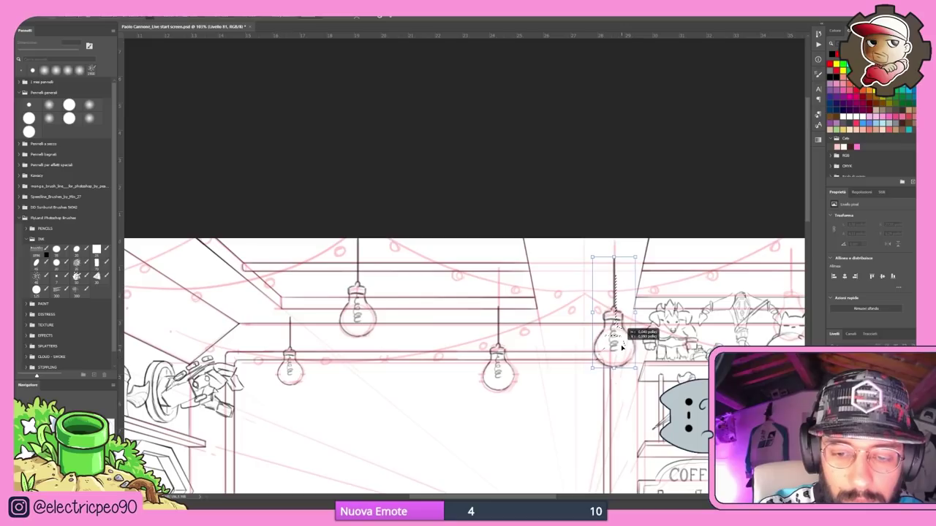
pyautogui.press('Return')
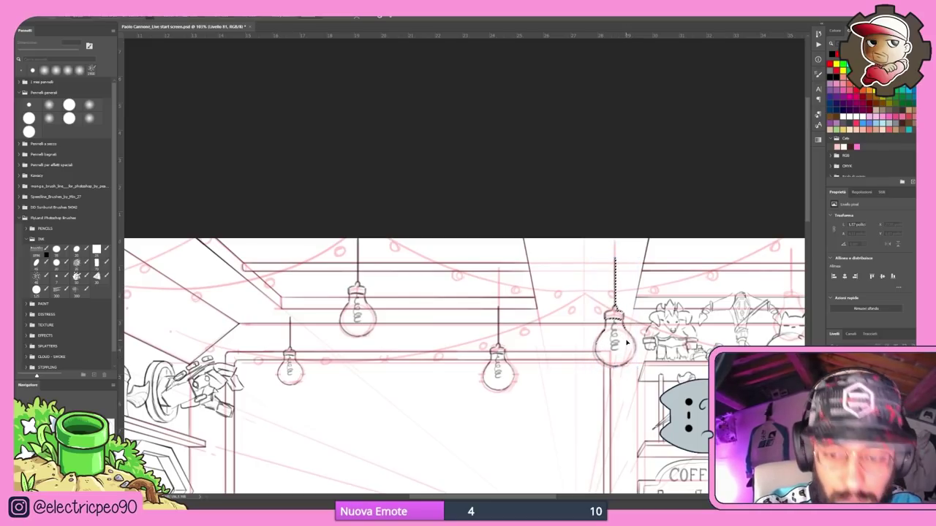
pyautogui.moveTo(803, 306); pyautogui.dragTo(572, 315)
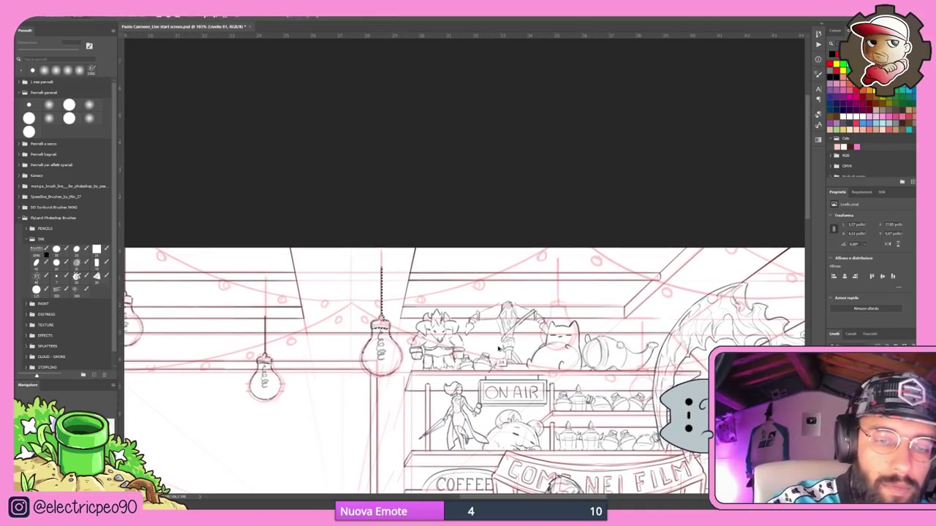
pyautogui.moveTo(392, 358); pyautogui.dragTo(607, 301)
pyautogui.hotkey('ctrl', 't')
pyautogui.press('Return')
# Duplicate the small bulb to the opposite side of the ceiling near the menu board, deselect it and return to the Brush
pyautogui.scroll(-3, 688, 252)
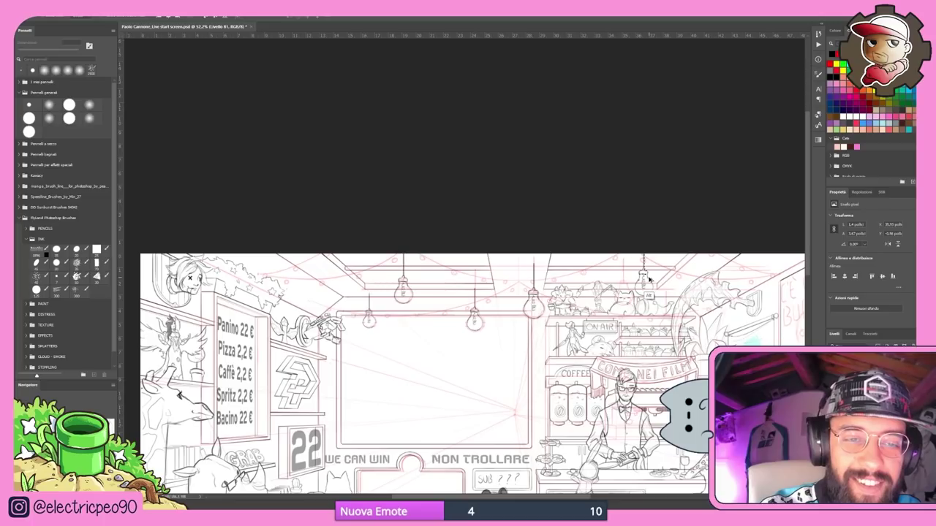
pyautogui.moveTo(648, 278); pyautogui.dragTo(308, 272)
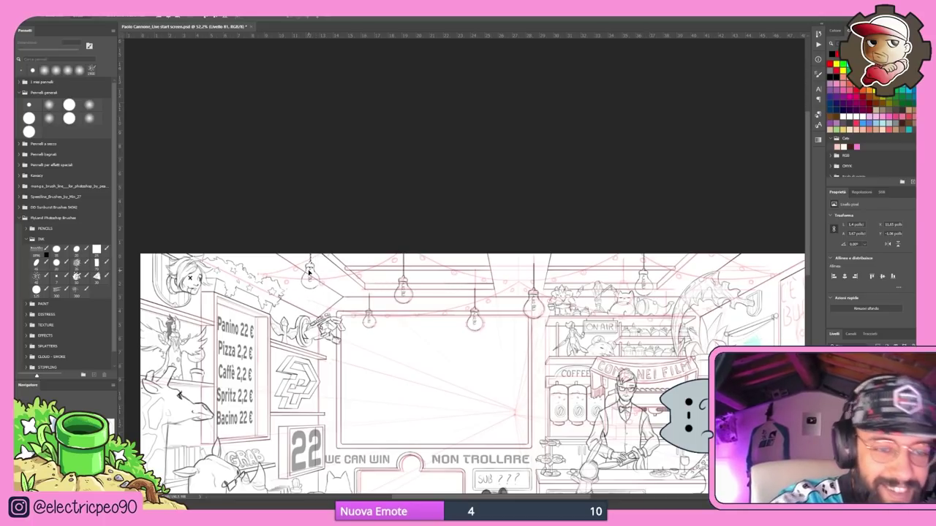
pyautogui.hotkey('ctrl', 'd')
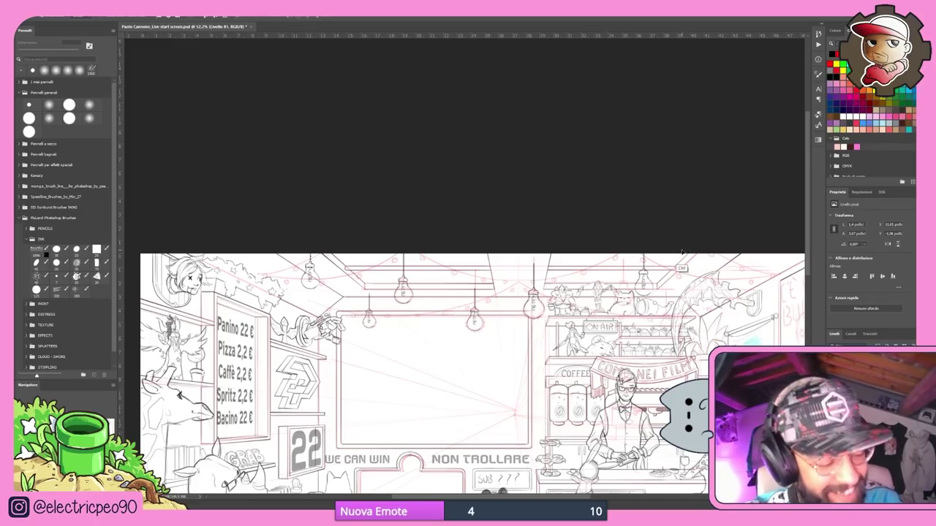
pyautogui.press('b')
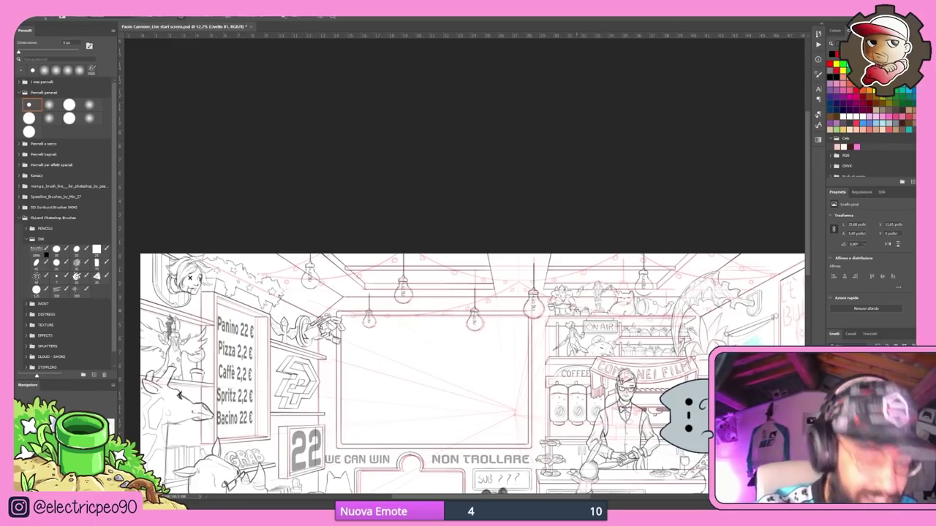
# Extend the cords of the hanging bulbs up to the ceiling
pyautogui.scroll(3, 532, 250)
pyautogui.moveTo(542, 278); pyautogui.dragTo(543, 254)
pyautogui.moveTo(409, 338); pyautogui.dragTo(408, 291)
pyautogui.scroll(-5, 726, 246)
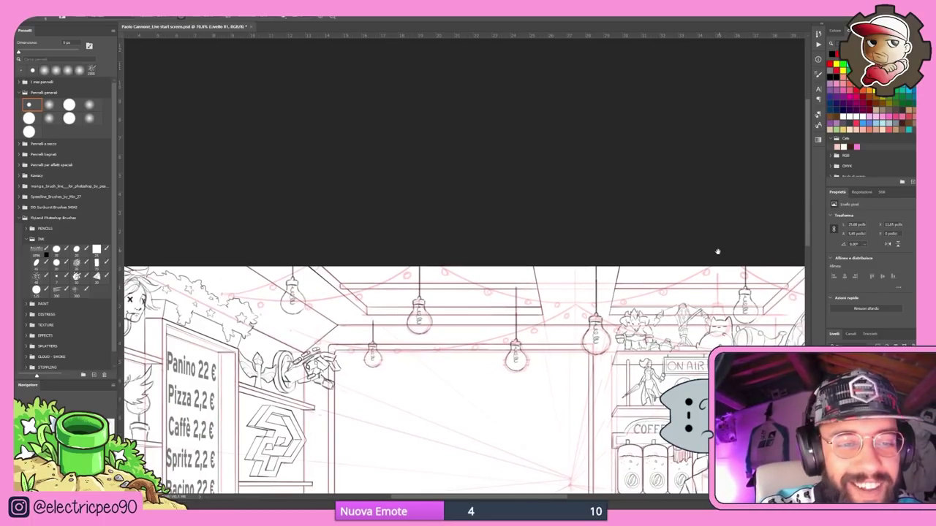
pyautogui.moveTo(705, 267); pyautogui.dragTo(665, 293)
# Hide the red construction sketch and compare the whole café drawing with and without the bulbs layer
pyautogui.click(834, 432)
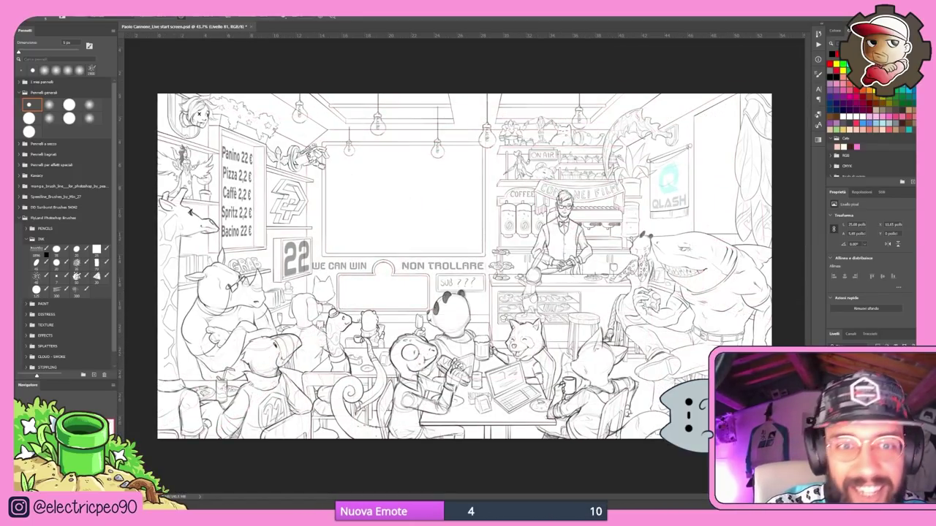
pyautogui.hotkey('ctrl', ',')
pyautogui.hotkey('ctrl', ',')
pyautogui.hotkey('ctrl', ',')
pyautogui.hotkey('ctrl', ',')
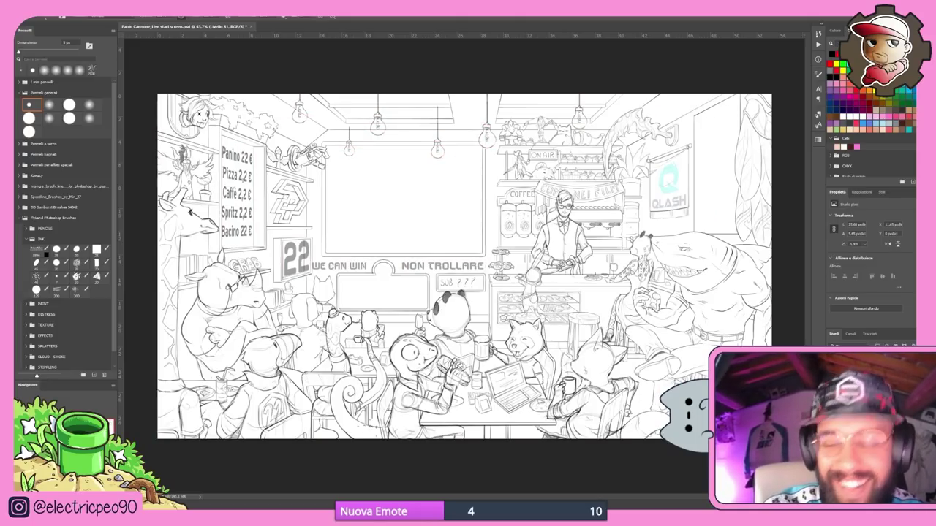
# On the line-art layer below the bulbs, erase the ceiling, wall and screen lines that show through each hanging bulb
pyautogui.hotkey('alt', '[')
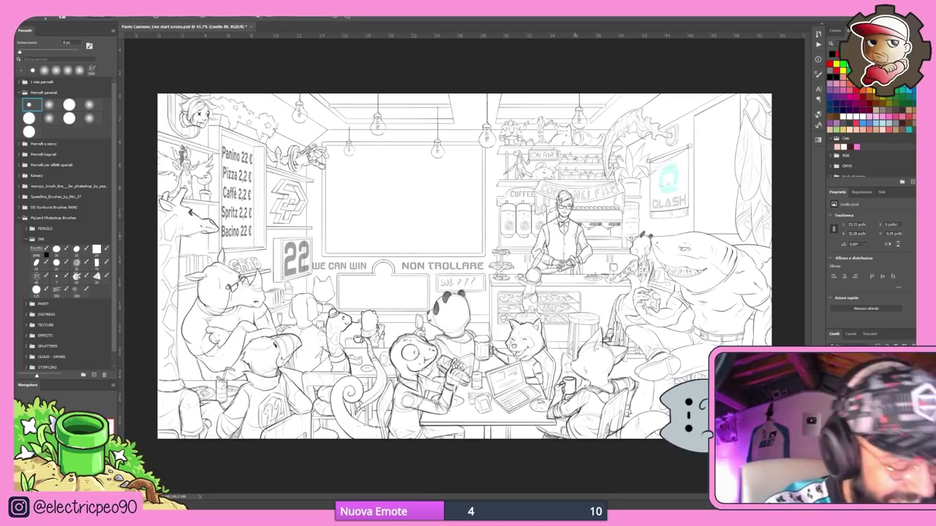
pyautogui.scroll(5, 579, 128)
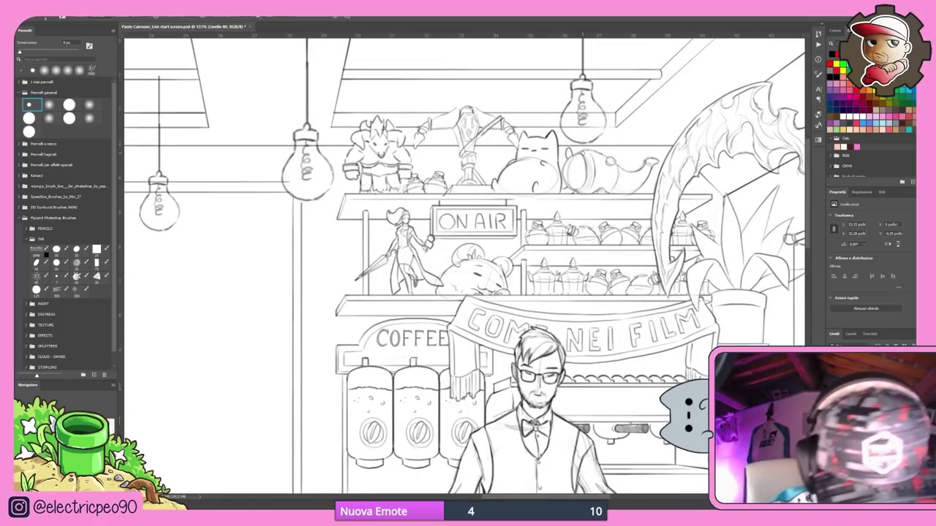
pyautogui.press('e')
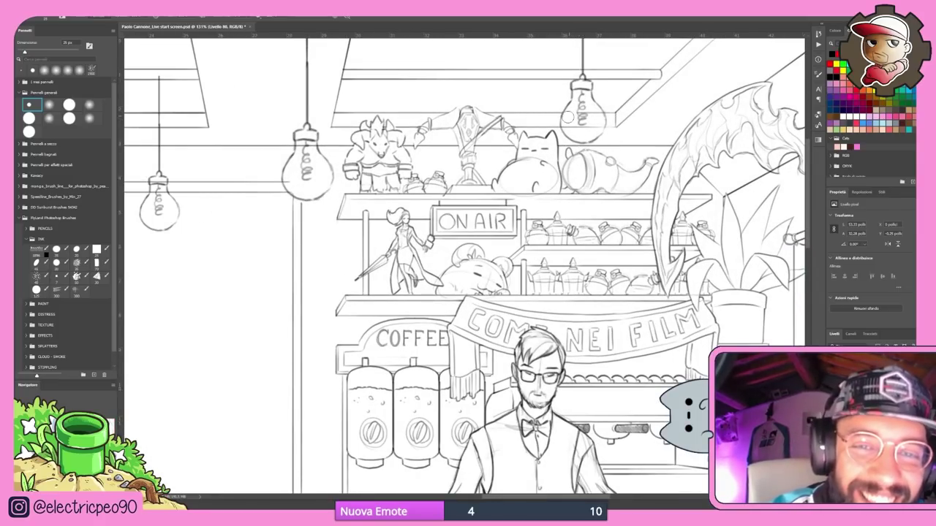
pyautogui.moveTo(603, 162); pyautogui.dragTo(738, 239)
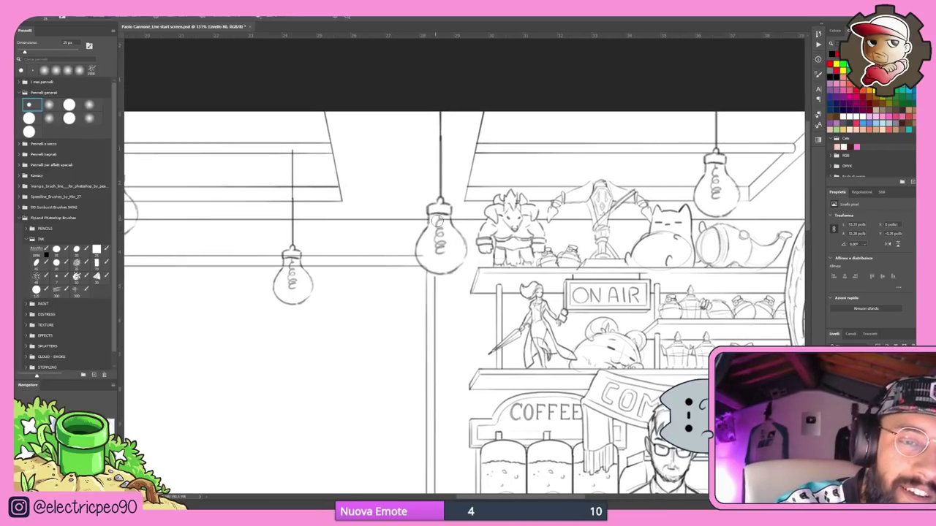
pyautogui.moveTo(293, 258); pyautogui.dragTo(517, 266)
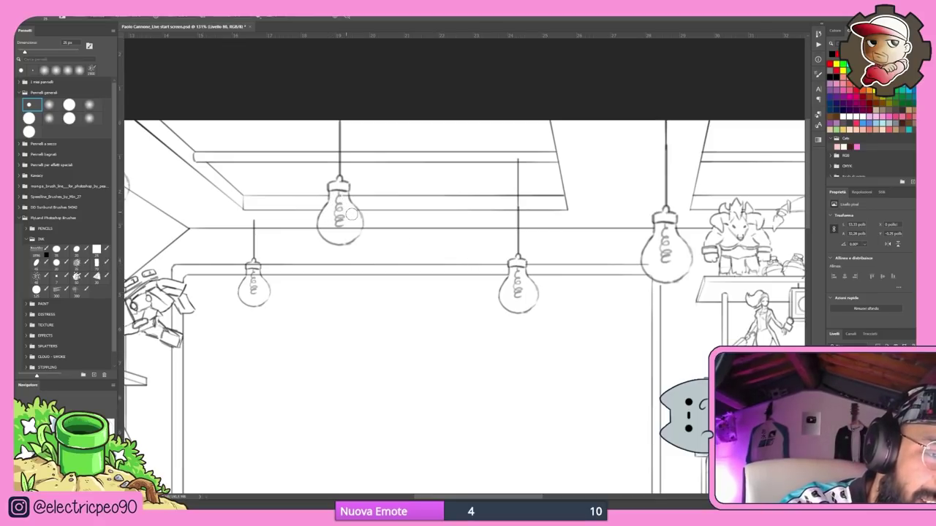
pyautogui.moveTo(340, 192); pyautogui.dragTo(634, 223)
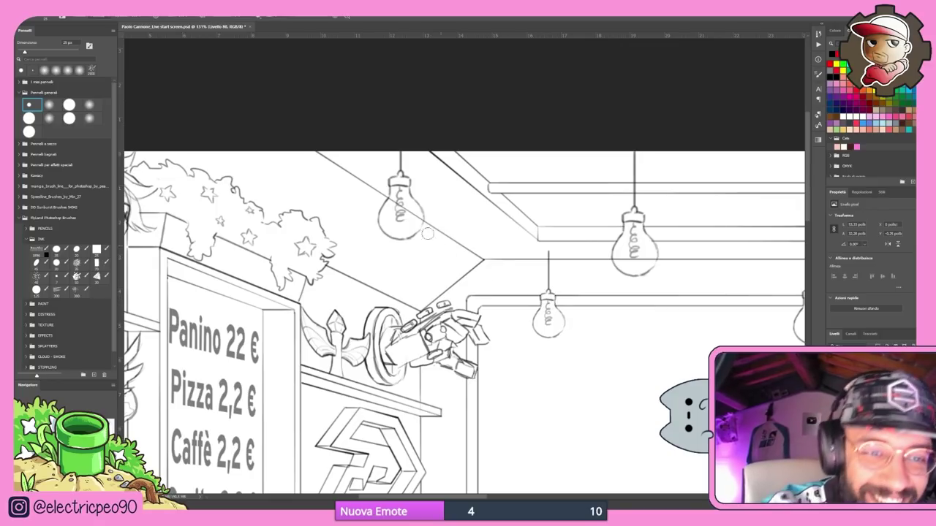
pyautogui.moveTo(415, 205); pyautogui.dragTo(319, 206)
pyautogui.moveTo(583, 146); pyautogui.dragTo(615, 139)
pyautogui.moveTo(649, 196); pyautogui.dragTo(639, 190)
# Show the red construction sketch again and, on a new layer, ink the small wall hook for the string lights beside the starred foliage
pyautogui.rightClick(874, 410)
pyautogui.click(870, 193)
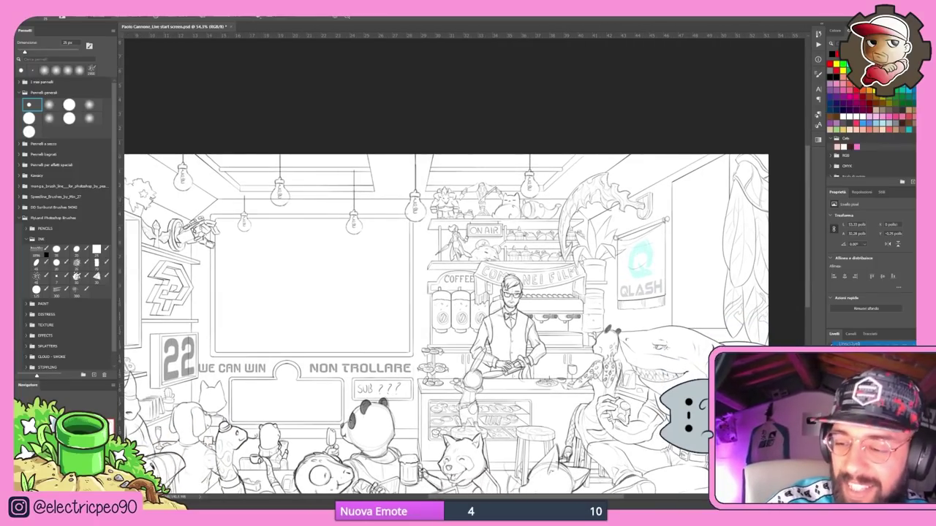
pyautogui.click(833, 409)
pyautogui.click(834, 409)
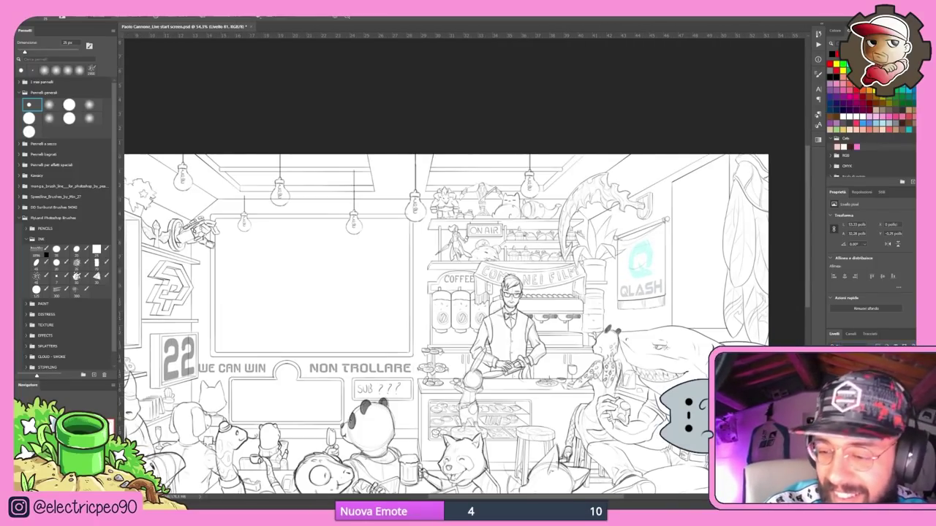
pyautogui.click(834, 409)
pyautogui.hotkey('ctrl', 'alt', 'shift', 'n')
pyautogui.press('b')
pyautogui.moveTo(242, 171)
pyautogui.mouseDown()
pyautogui.moveTo(679, 249)
pyautogui.moveTo(657, 266)
pyautogui.moveTo(583, 284)
pyautogui.moveTo(612, 255)
pyautogui.mouseUp()
pyautogui.scroll(2, 611, 256)
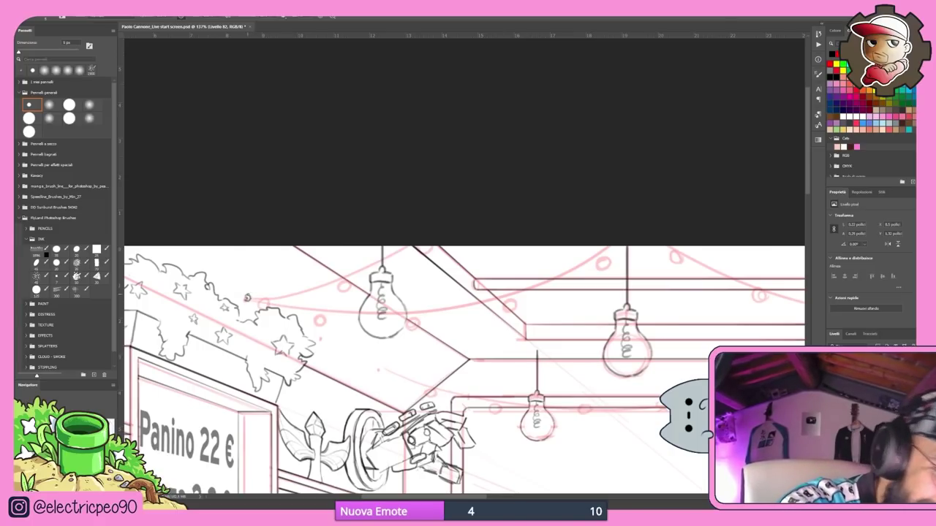
# Ink the first string-light wire from the wall hook up to the ceiling's edge, following the red sketch
pyautogui.moveTo(247, 298); pyautogui.dragTo(413, 248)
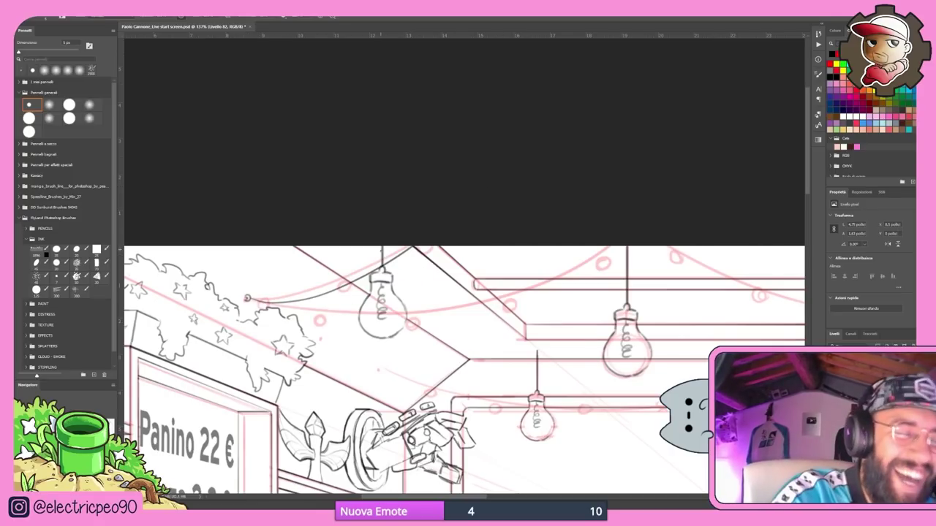
pyautogui.moveTo(349, 250); pyautogui.dragTo(720, 270)
pyautogui.hotkey('ctrl', 'z')
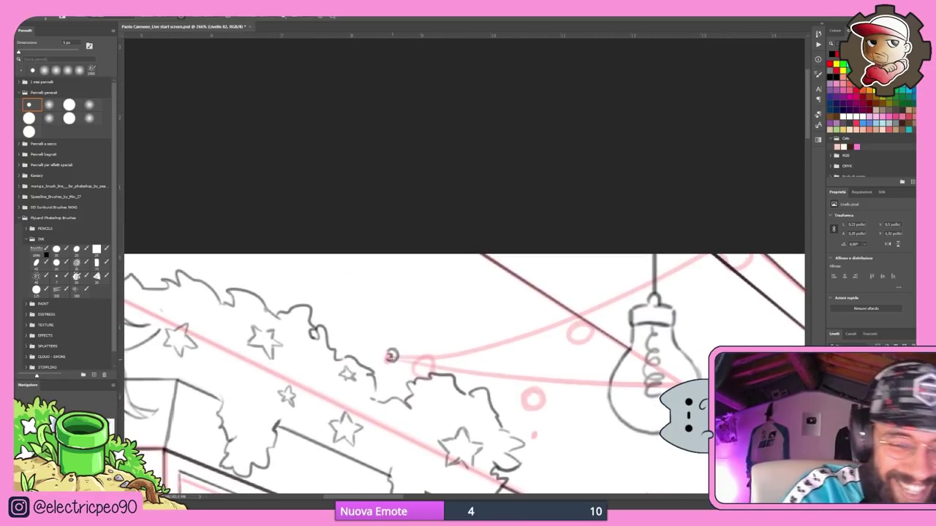
pyautogui.moveTo(393, 356)
pyautogui.mouseDown()
pyautogui.moveTo(634, 291)
pyautogui.moveTo(705, 253)
pyautogui.mouseUp()
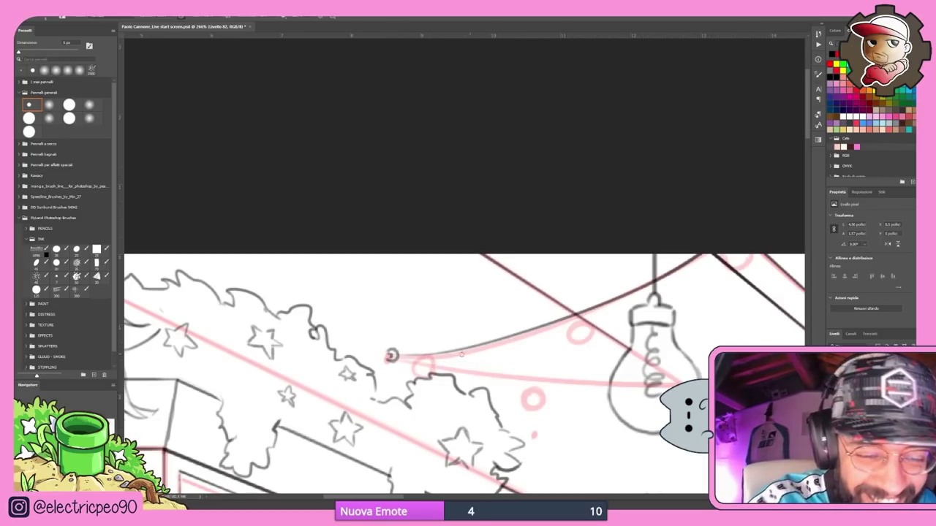
pyautogui.hotkey('ctrl', '0')
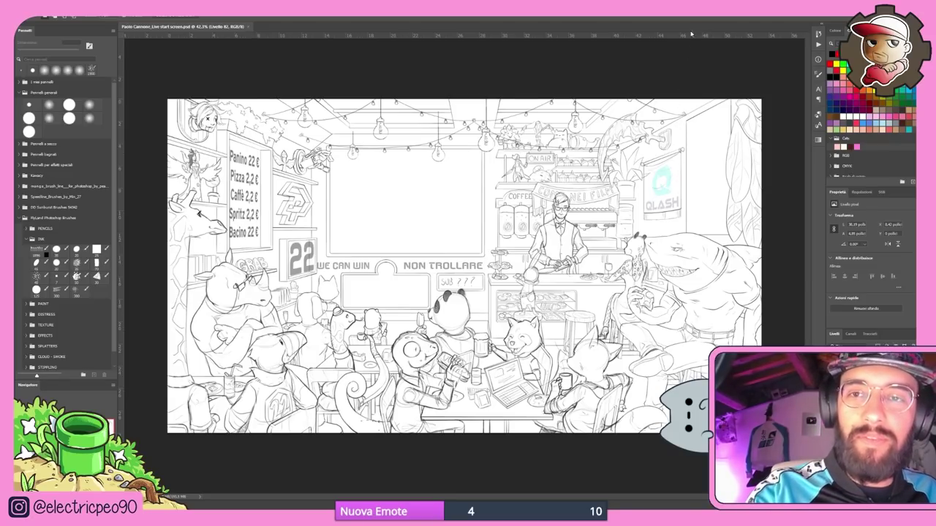
# Lasso the string lights above the bar shelves and distort the selection to adjust where the wire ends near the wall
pyautogui.scroll(3, 676, 108)
pyautogui.moveTo(401, 230)
pyautogui.mouseDown()
pyautogui.moveTo(296, 192)
pyautogui.moveTo(439, 94)
pyautogui.moveTo(689, 137)
pyautogui.mouseUp()
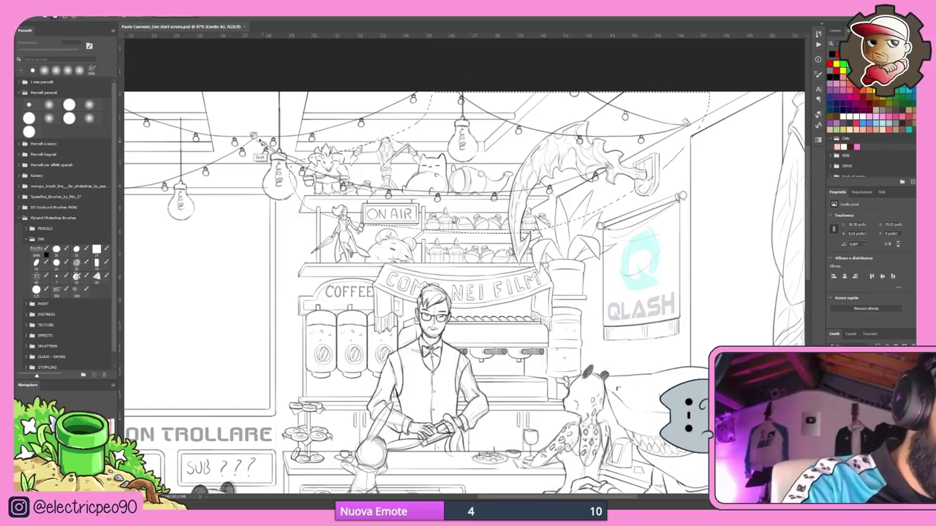
pyautogui.moveTo(260, 159); pyautogui.dragTo(305, 160)
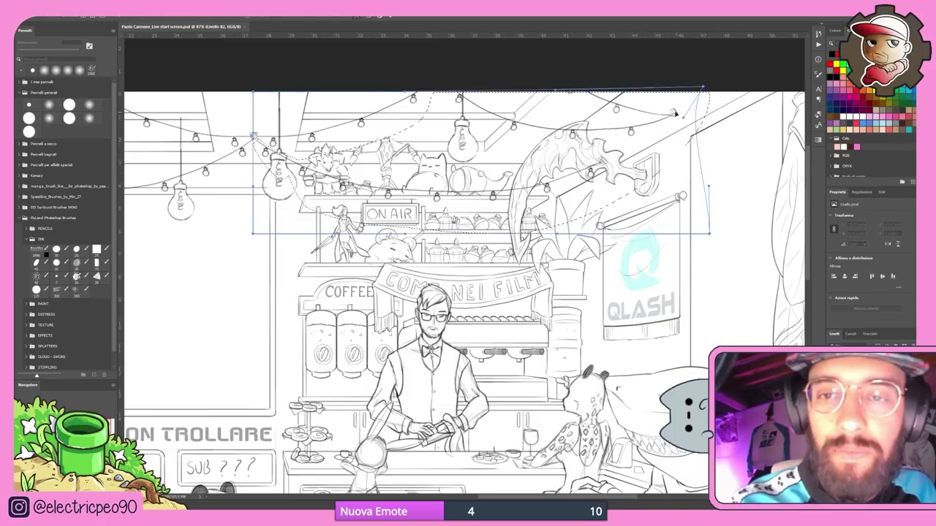
pyautogui.moveTo(677, 114); pyautogui.dragTo(673, 111)
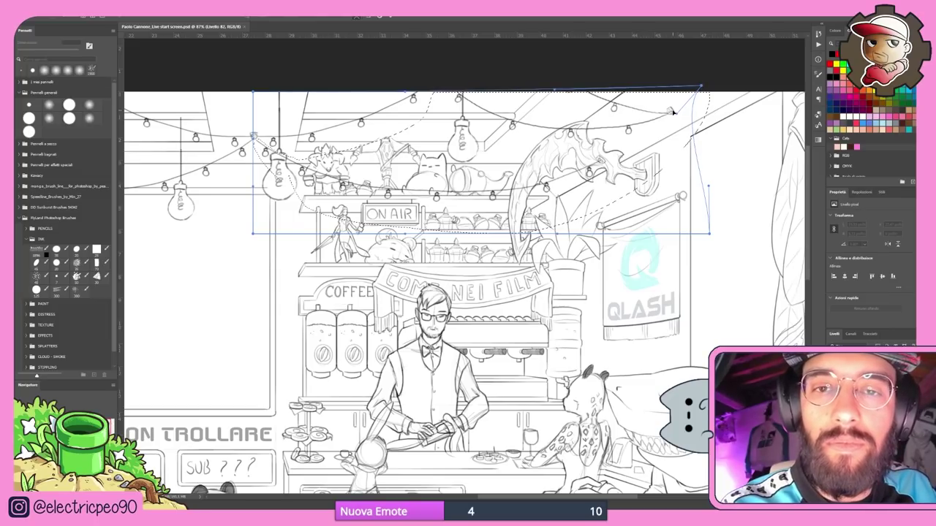
pyautogui.scroll(-4, 680, 117)
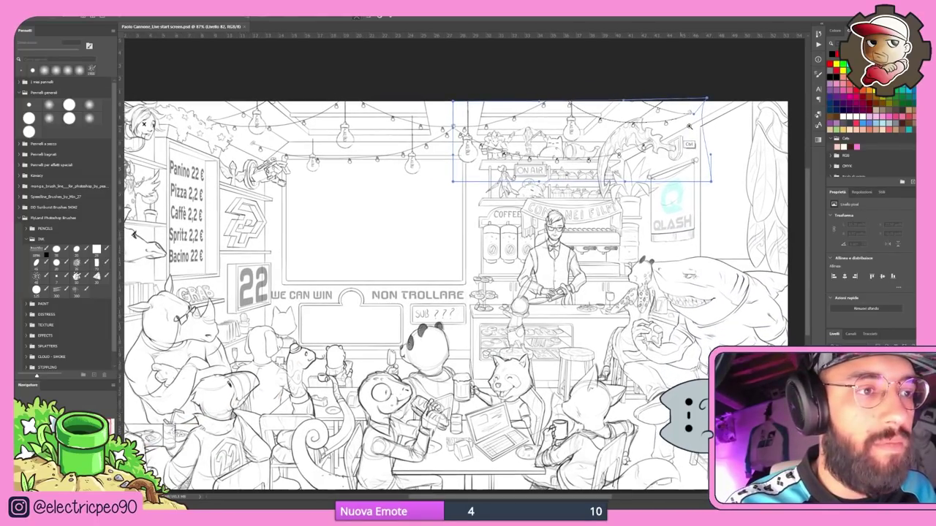
pyautogui.scroll(3, 689, 126)
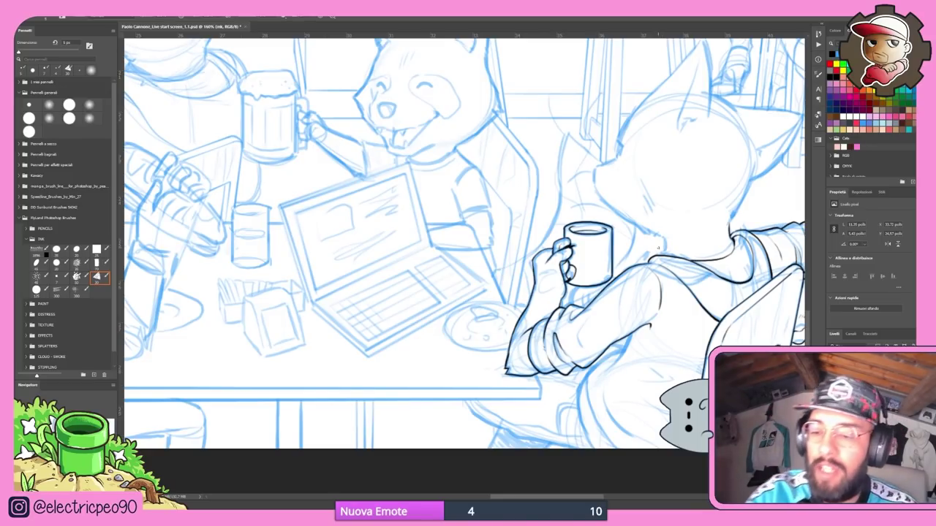
# Erase excess ink around the collar and shoulder of the fox-eared customer holding the mug
pyautogui.press('e')
pyautogui.moveTo(735, 282)
pyautogui.mouseDown()
pyautogui.moveTo(694, 309)
pyautogui.moveTo(611, 325)
pyautogui.moveTo(635, 328)
pyautogui.mouseUp()
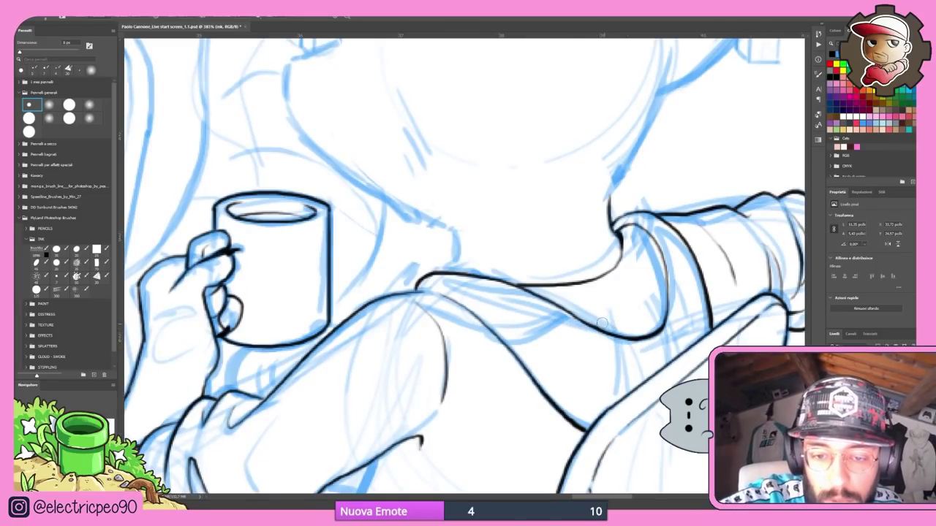
pyautogui.scroll(-5, 694, 296)
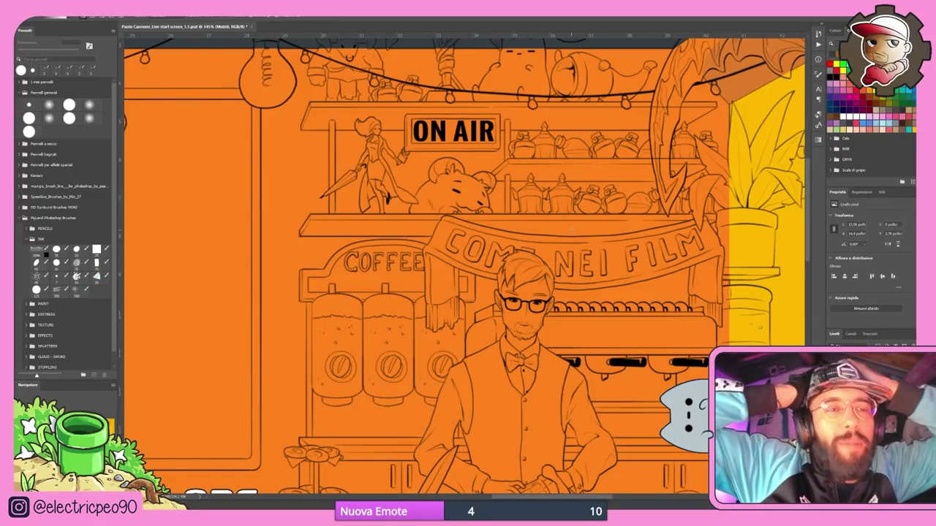
# Clear the furniture selection and block in the shelf above the coffee dispenser in brown, starting from its side edge
pyautogui.hotkey('ctrl', '0')
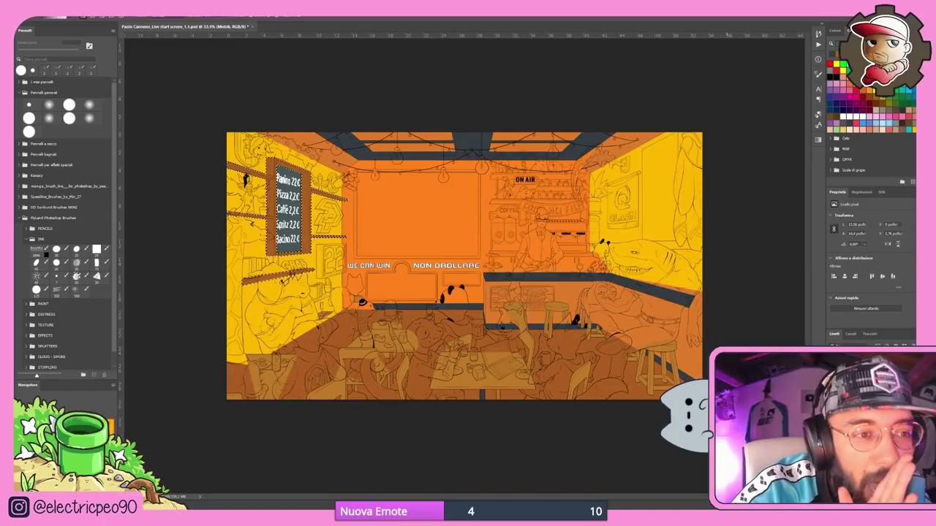
pyautogui.hotkey('ctrl', 'd')
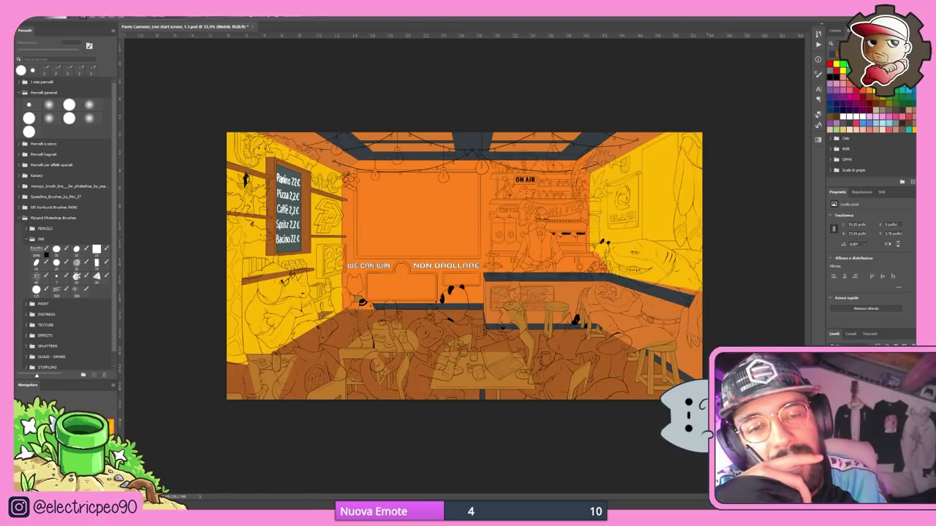
pyautogui.press('b')
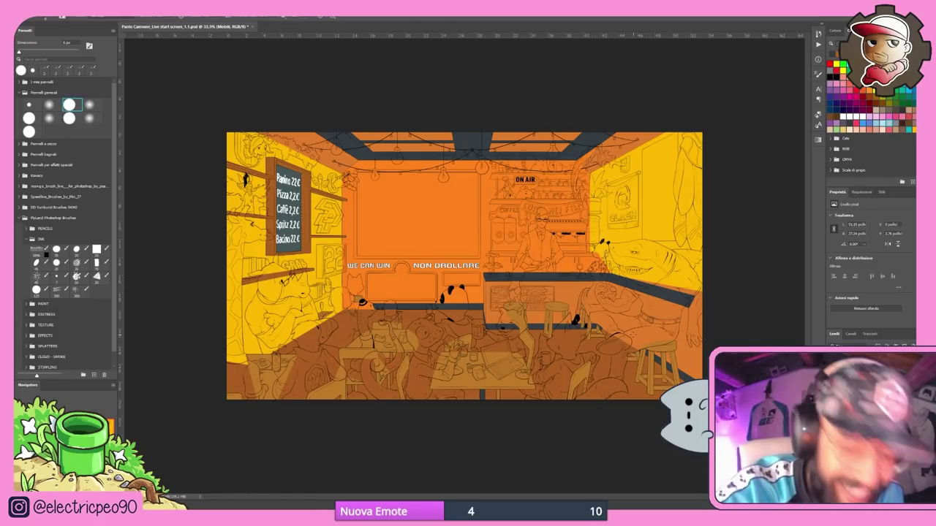
pyautogui.scroll(5, 537, 226)
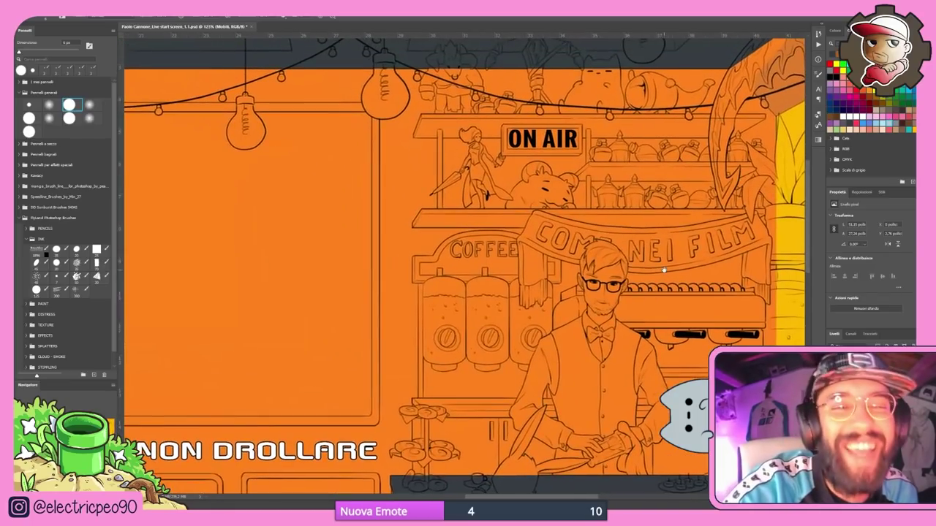
pyautogui.scroll(5, 550, 182)
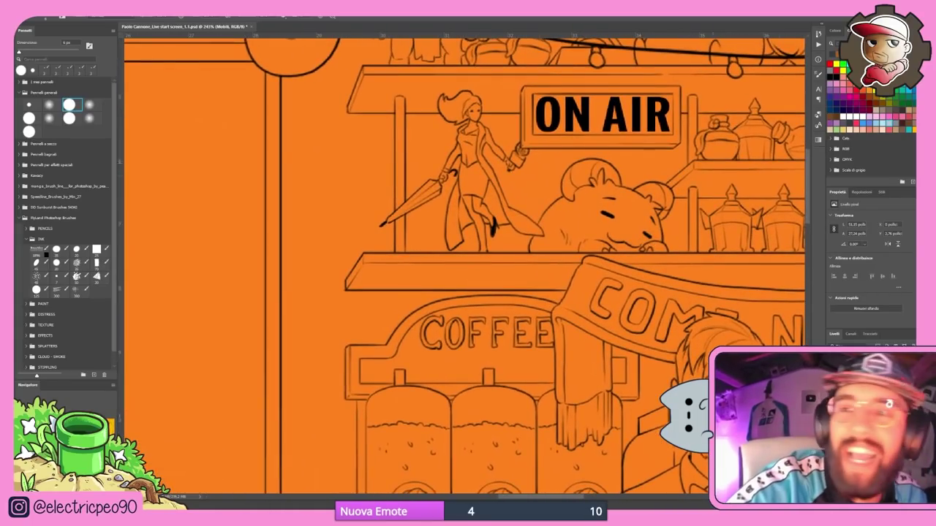
pyautogui.moveTo(370, 256); pyautogui.dragTo(350, 284)
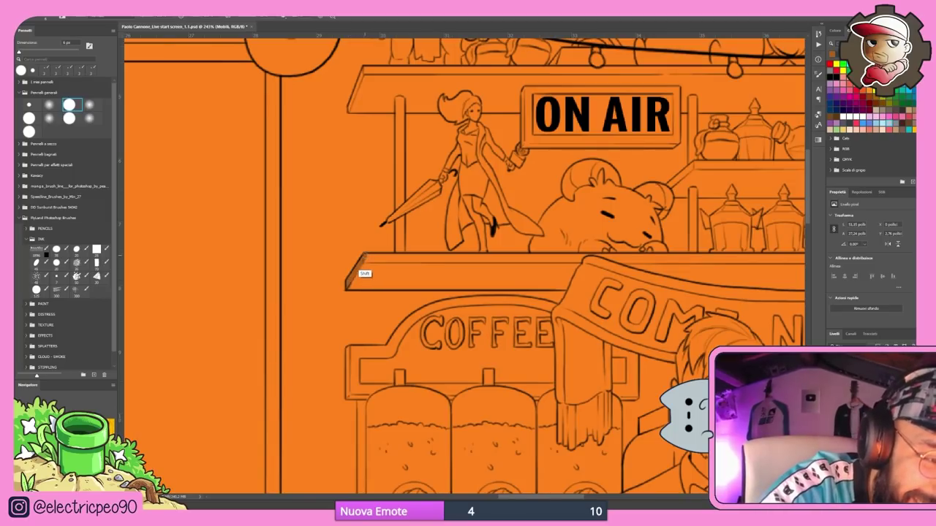
pyautogui.moveTo(497, 283); pyautogui.dragTo(260, 274)
pyautogui.moveTo(741, 270); pyautogui.dragTo(607, 267)
pyautogui.keyDown('shift'); pyautogui.click(668, 247); pyautogui.keyUp('shift')
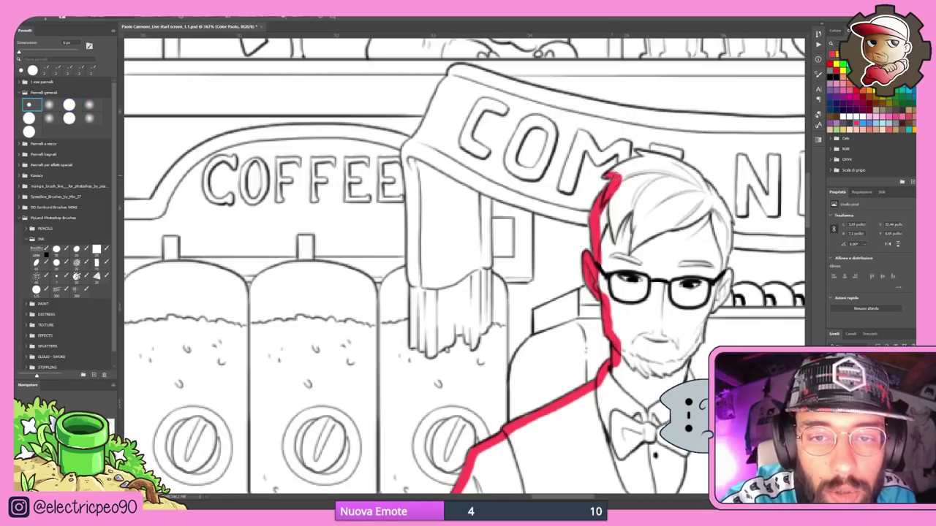
# Trace a red colour boundary around the barman's hair, far ear and jaw, down to his shoulder
pyautogui.moveTo(645, 147); pyautogui.dragTo(447, 298)
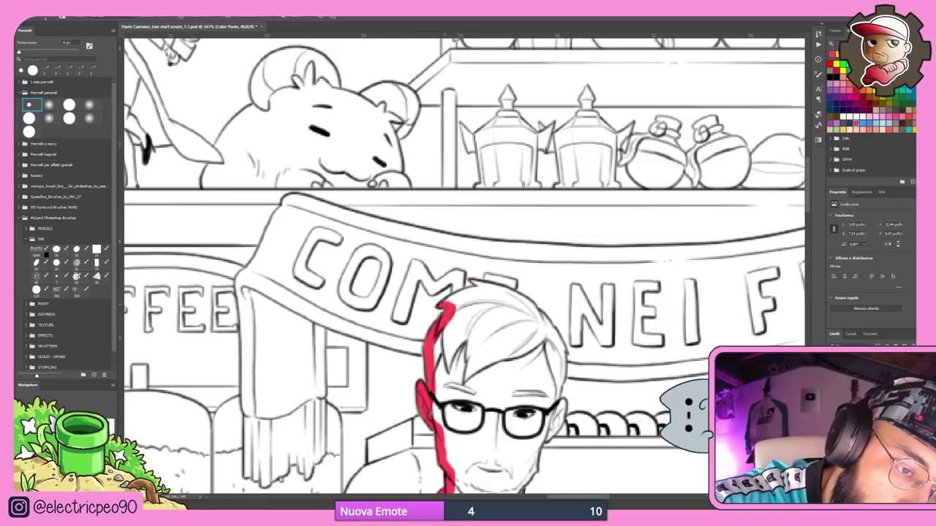
pyautogui.moveTo(448, 300)
pyautogui.mouseDown()
pyautogui.moveTo(480, 288)
pyautogui.moveTo(459, 299)
pyautogui.moveTo(442, 281)
pyautogui.moveTo(478, 280)
pyautogui.moveTo(548, 326)
pyautogui.moveTo(674, 279)
pyautogui.moveTo(681, 288)
pyautogui.moveTo(667, 260)
pyautogui.moveTo(677, 319)
pyautogui.moveTo(671, 283)
pyautogui.mouseUp()
pyautogui.moveTo(677, 319); pyautogui.dragTo(665, 269)
pyautogui.moveTo(676, 319)
pyautogui.mouseDown()
pyautogui.moveTo(670, 343)
pyautogui.moveTo(693, 248)
pyautogui.moveTo(695, 272)
pyautogui.moveTo(677, 290)
pyautogui.moveTo(692, 256)
pyautogui.moveTo(653, 354)
pyautogui.mouseUp()
pyautogui.moveTo(555, 235)
pyautogui.mouseDown()
pyautogui.moveTo(639, 293)
pyautogui.moveTo(653, 348)
pyautogui.mouseUp()
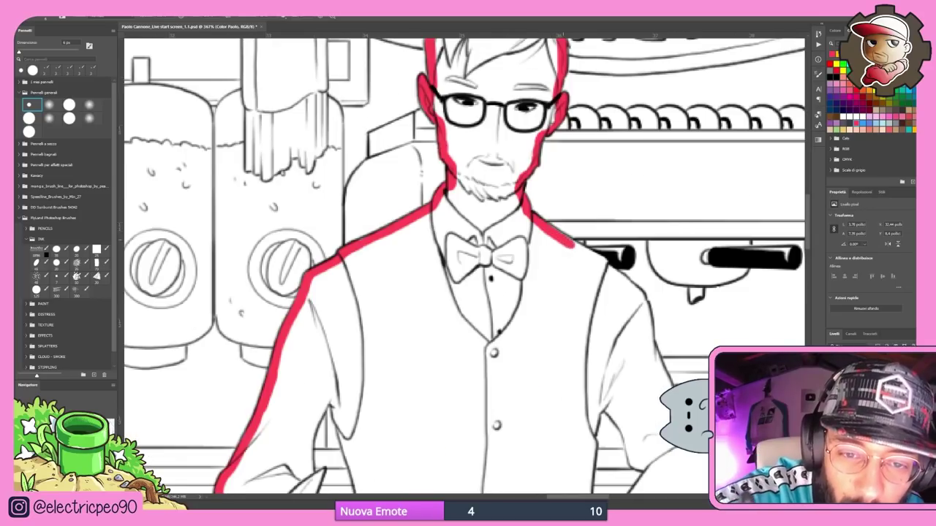
# Undo the last outline strokes and retrace the red boundary along the barman's shoulder and sleeve around the elbow
pyautogui.hotkey('ctrl', 'z')
pyautogui.hotkey('ctrl', 'z')
pyautogui.hotkey('ctrl', 'z')
pyautogui.hotkey('ctrl', 'z')
pyautogui.moveTo(643, 299)
pyautogui.mouseDown()
pyautogui.moveTo(651, 354)
pyautogui.moveTo(646, 326)
pyautogui.mouseUp()
pyautogui.moveTo(688, 369)
pyautogui.mouseDown()
pyautogui.moveTo(656, 226)
pyautogui.moveTo(640, 254)
pyautogui.mouseUp()
pyautogui.moveTo(621, 213); pyautogui.dragTo(650, 283)
pyautogui.moveTo(618, 218)
pyautogui.mouseDown()
pyautogui.moveTo(642, 278)
pyautogui.moveTo(671, 300)
pyautogui.mouseUp()
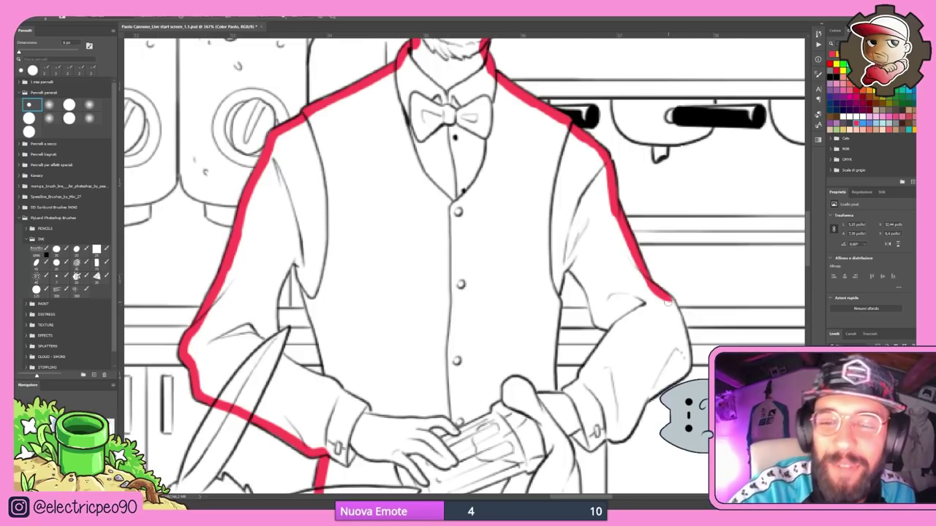
pyautogui.moveTo(668, 300)
pyautogui.mouseDown()
pyautogui.moveTo(689, 365)
pyautogui.moveTo(620, 438)
pyautogui.moveTo(609, 434)
pyautogui.moveTo(634, 385)
pyautogui.moveTo(704, 308)
pyautogui.moveTo(672, 347)
pyautogui.moveTo(662, 338)
pyautogui.mouseUp()
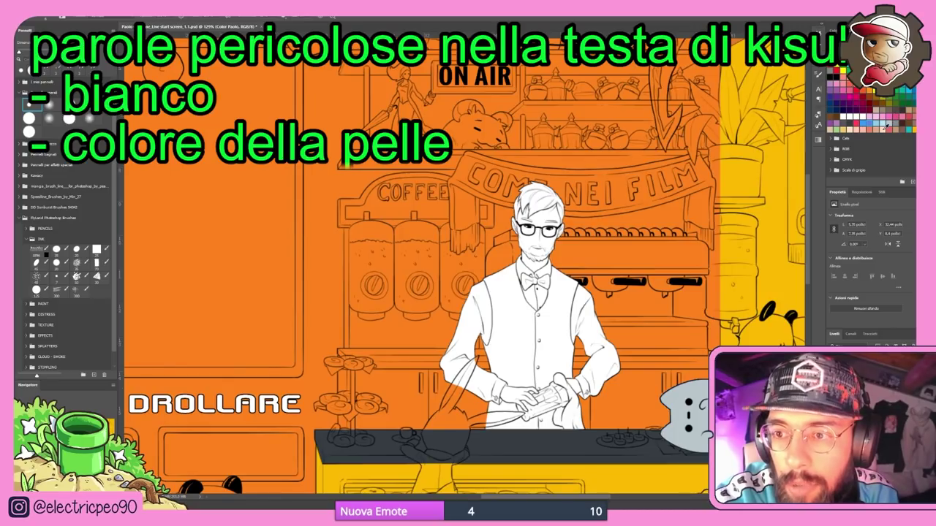
# Paint the barman's wrist between the cloth and the shirt cuff in a light peach skin tone
pyautogui.scroll(6, 576, 368)
pyautogui.moveTo(573, 408); pyautogui.dragTo(583, 430)
pyautogui.hotkey('ctrl', 'z')
pyautogui.moveTo(578, 395)
pyautogui.mouseDown()
pyautogui.moveTo(670, 355)
pyautogui.moveTo(661, 358)
pyautogui.moveTo(641, 330)
pyautogui.moveTo(661, 356)
pyautogui.mouseUp()
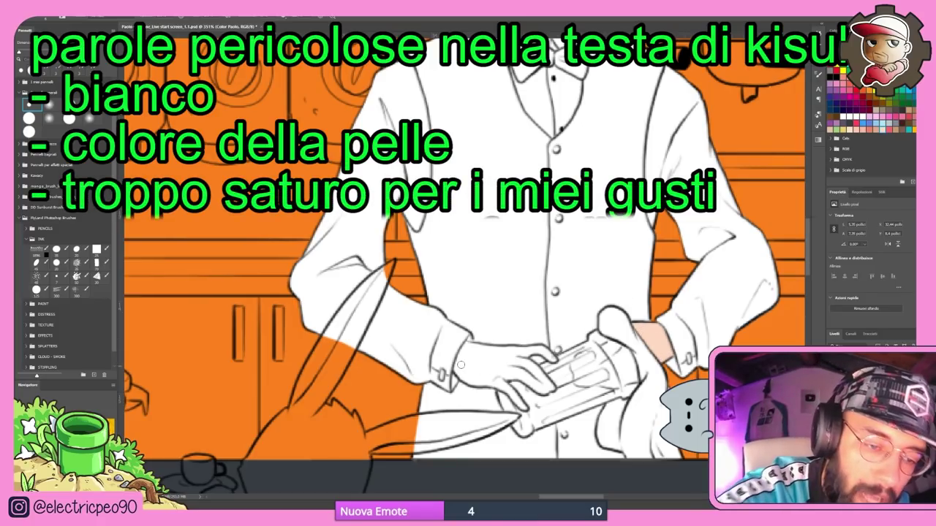
# Paint the barman's near hand and fingers in the light peach skin tone, from the cuff to the glass
pyautogui.moveTo(456, 365); pyautogui.dragTo(517, 401)
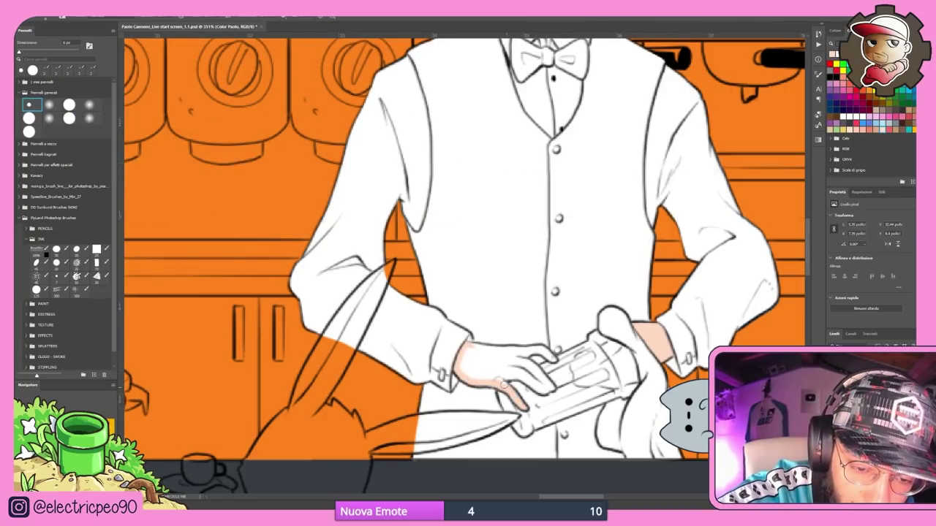
pyautogui.moveTo(474, 348)
pyautogui.mouseDown()
pyautogui.moveTo(498, 351)
pyautogui.moveTo(473, 347)
pyautogui.moveTo(552, 358)
pyautogui.mouseUp()
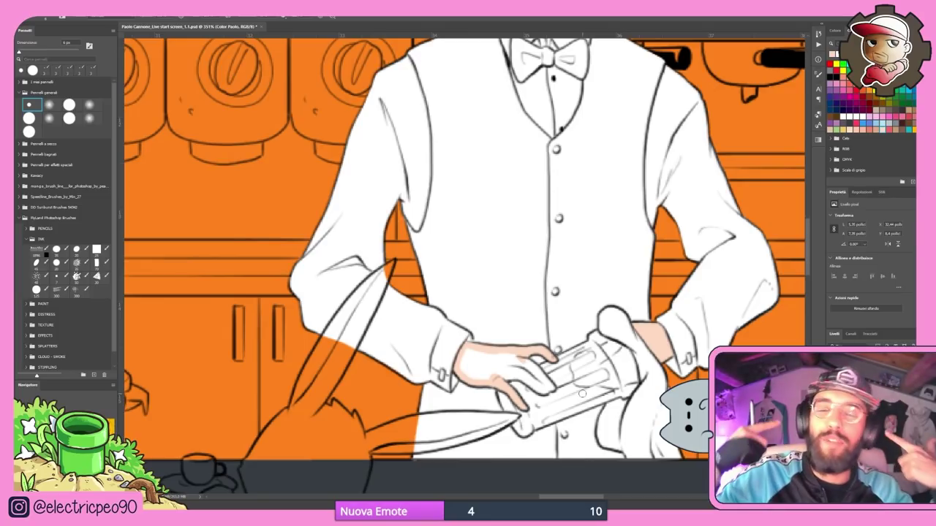
pyautogui.moveTo(504, 378); pyautogui.dragTo(527, 379)
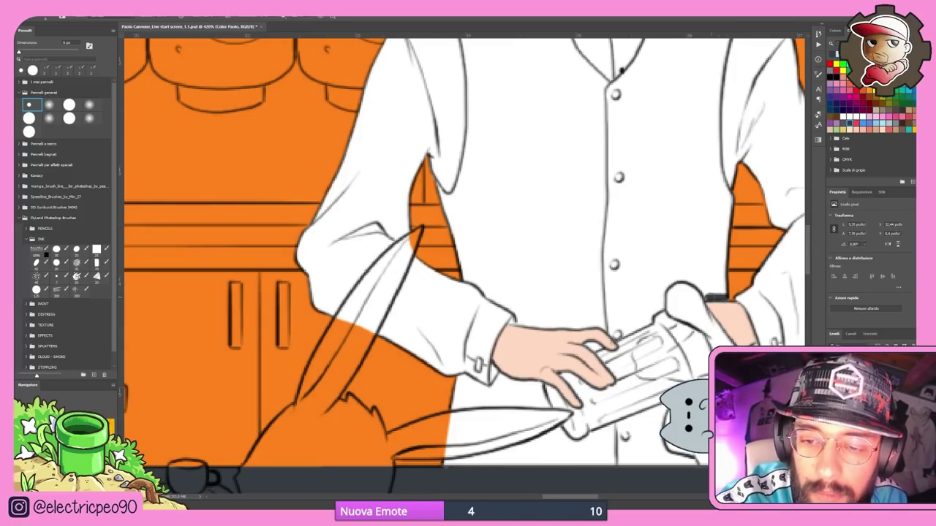
# Block in the barman's waistcoat in dark blue-grey and fill the enclosed area below the glass and cloth
pyautogui.moveTo(722, 296); pyautogui.dragTo(730, 195)
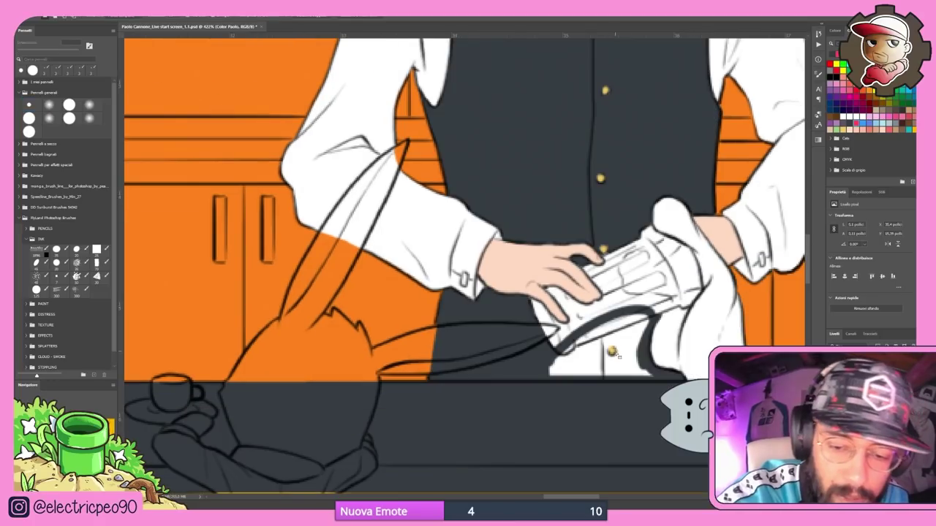
pyautogui.click(632, 343)
pyautogui.press('F2')
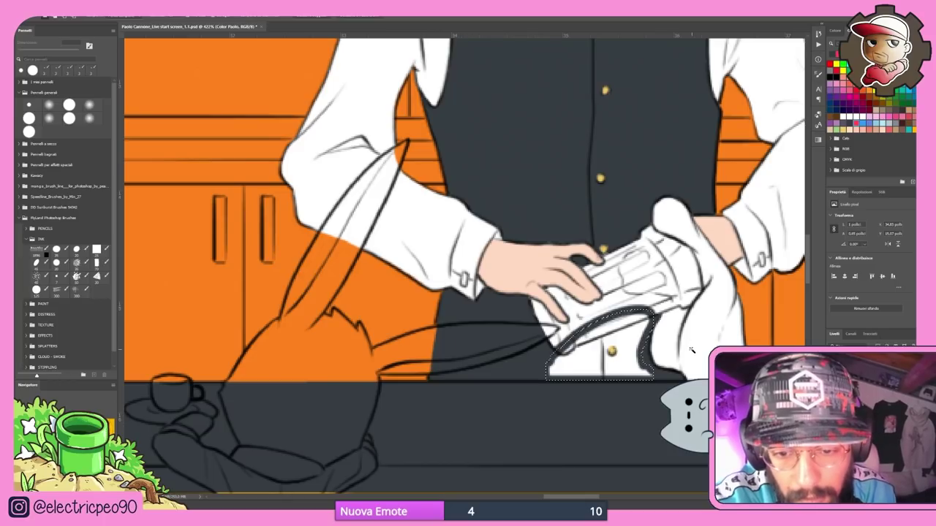
pyautogui.press('g')
pyautogui.hotkey('alt', 'BackSpace')
pyautogui.hotkey('ctrl', 'd')
pyautogui.press('b')
pyautogui.moveTo(676, 307); pyautogui.dragTo(638, 379)
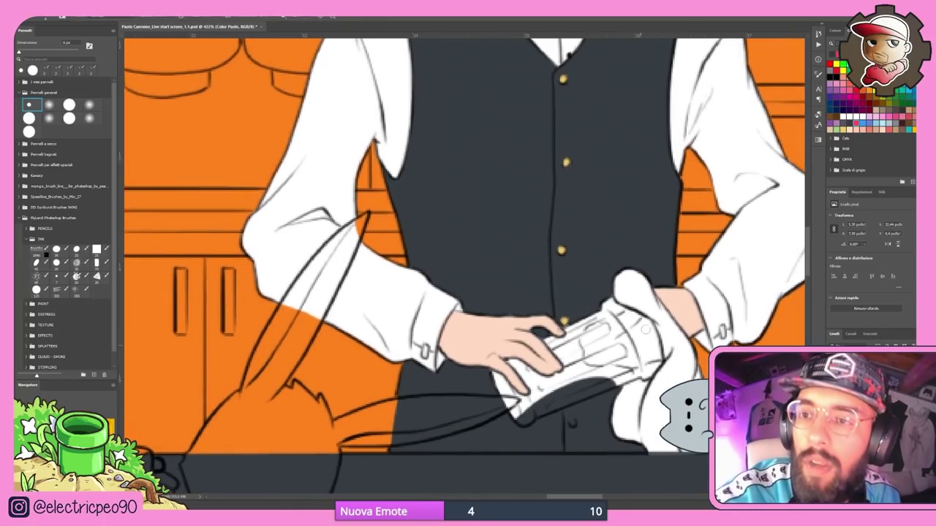
# Colour the glass in the barman's hands with a translucent light blue, from its base to its rim
pyautogui.click(885, 124)
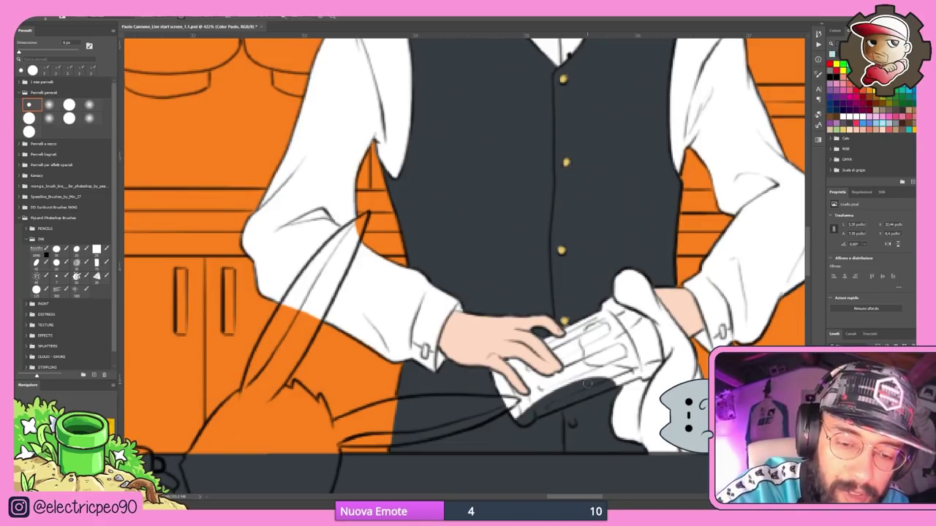
pyautogui.moveTo(589, 384); pyautogui.dragTo(589, 384)
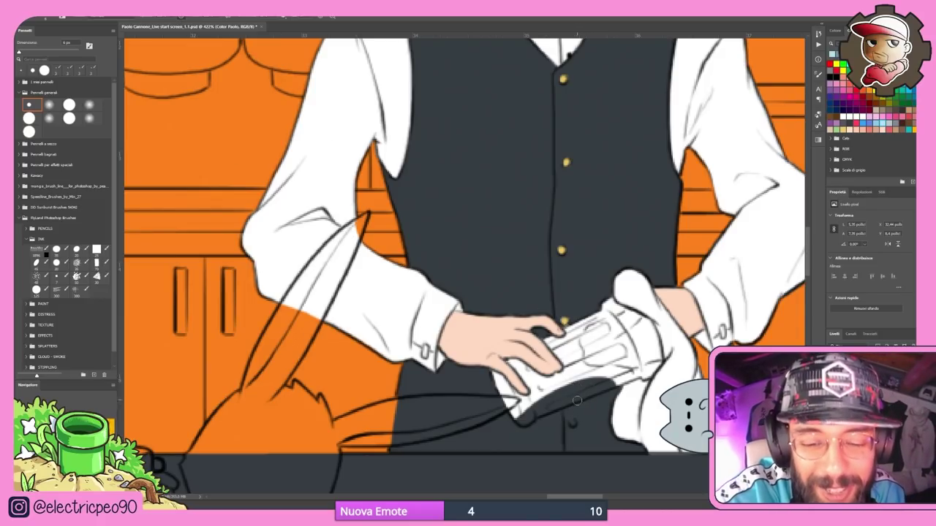
pyautogui.moveTo(512, 413); pyautogui.dragTo(613, 378)
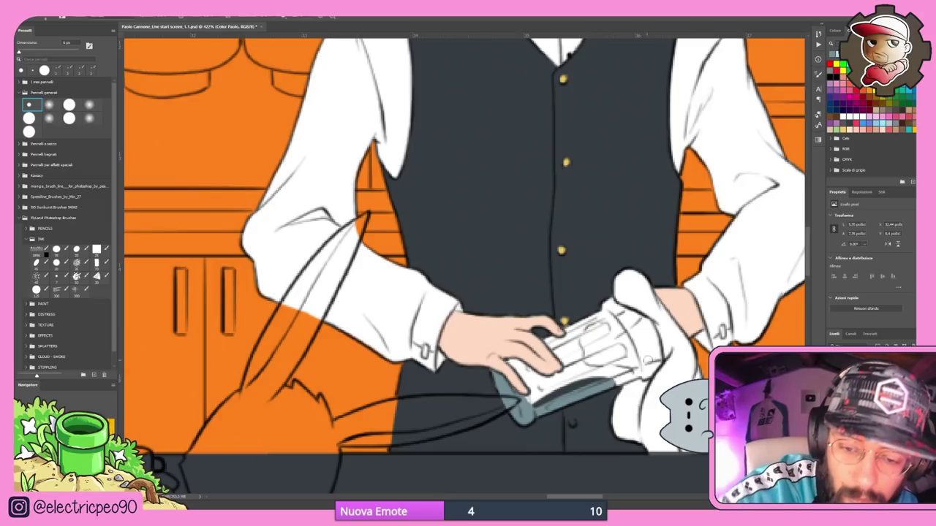
pyautogui.moveTo(627, 379)
pyautogui.mouseDown()
pyautogui.moveTo(580, 368)
pyautogui.moveTo(577, 343)
pyautogui.moveTo(697, 340)
pyautogui.moveTo(660, 323)
pyautogui.mouseUp()
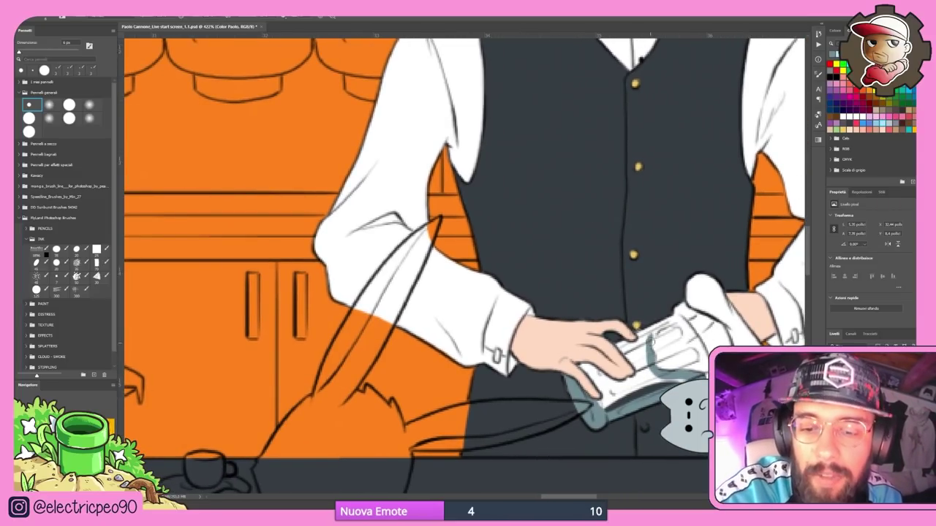
pyautogui.moveTo(662, 322); pyautogui.dragTo(709, 316)
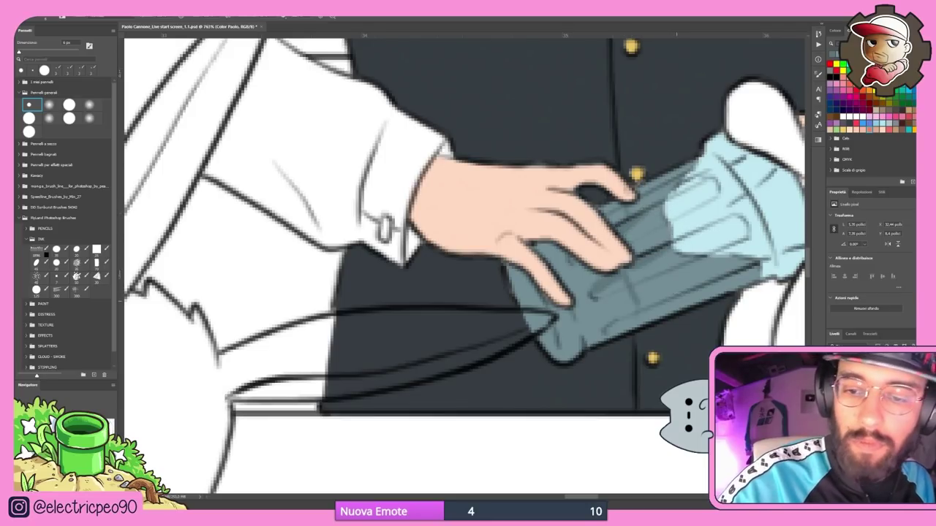
pyautogui.scroll(-5, 709, 201)
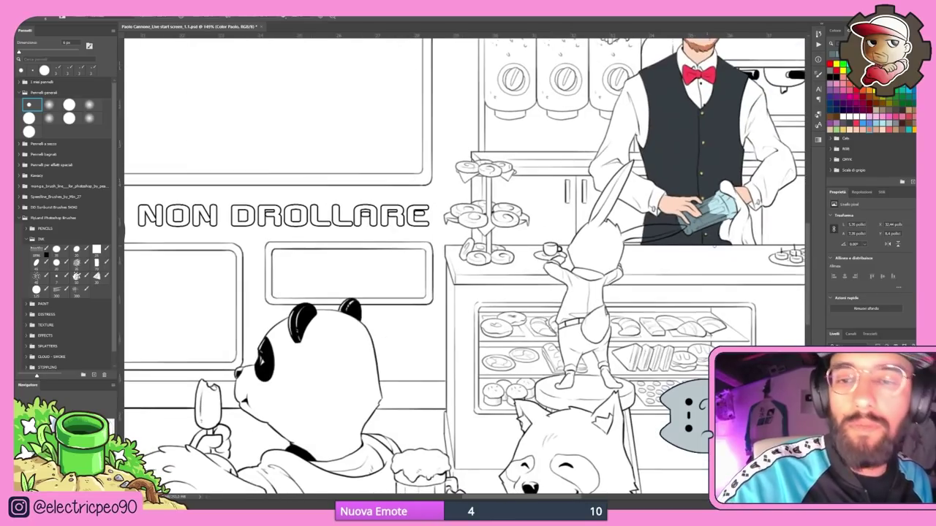
pyautogui.scroll(5, 709, 201)
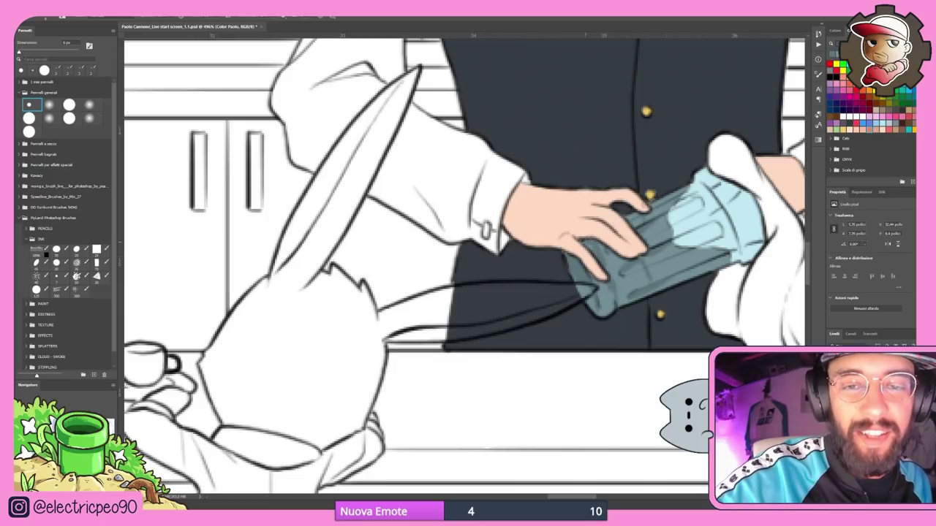
pyautogui.hotkey('ctrl', '0')
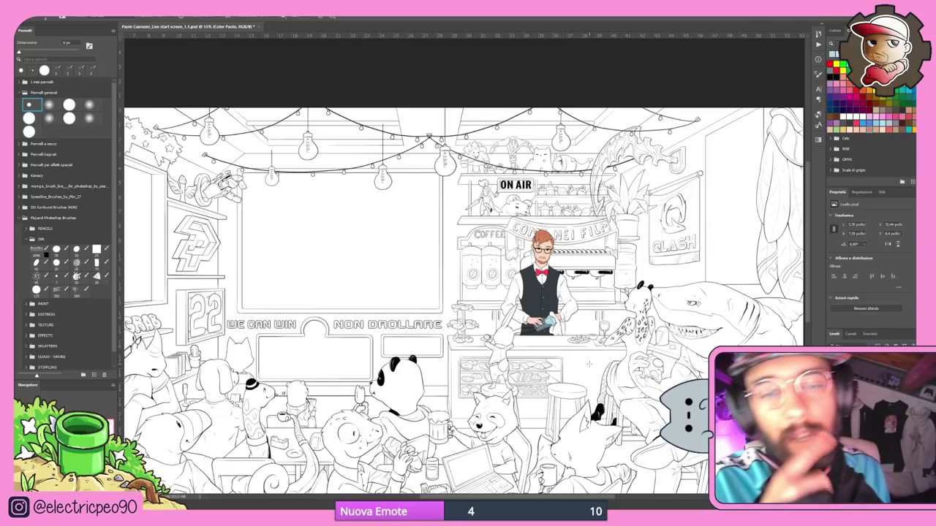
pyautogui.scroll(10, 544, 264)
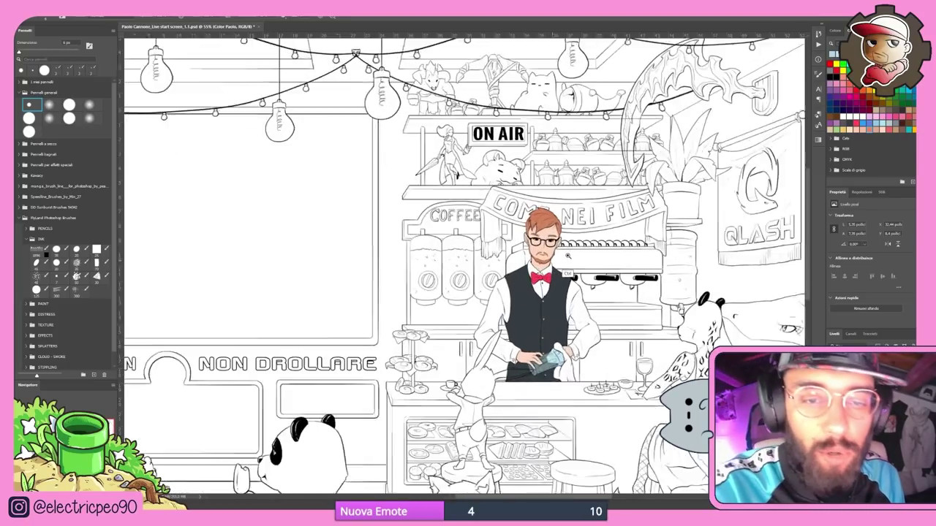
pyautogui.press('s')
pyautogui.click(555, 248)
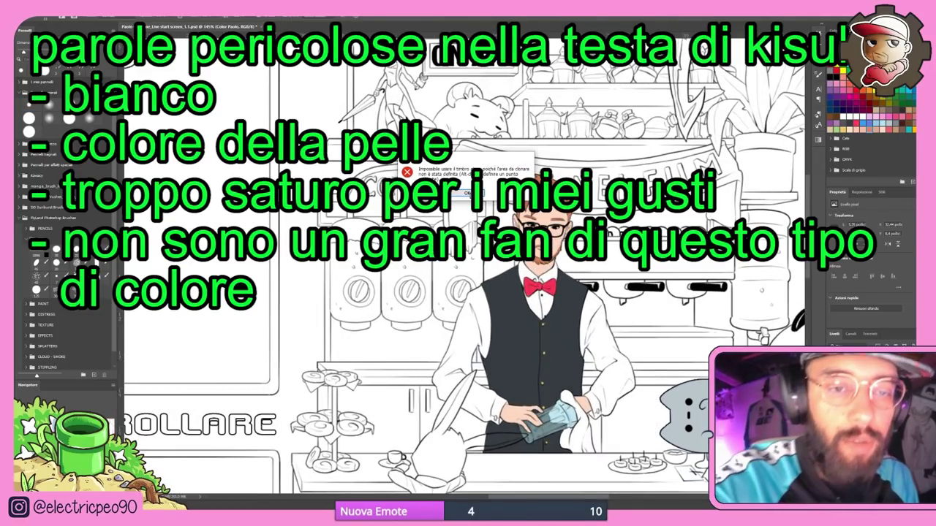
pyautogui.click(466, 194)
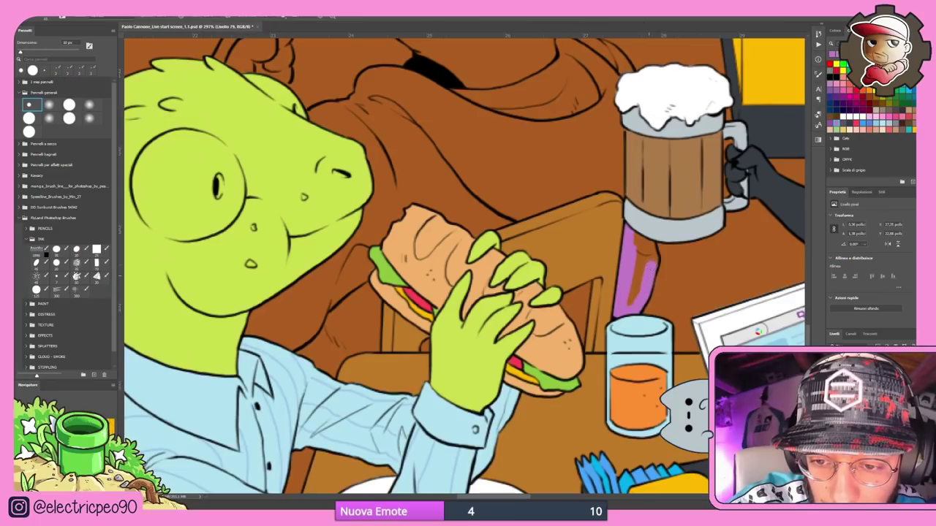
# Paint the panda's clothing below the beer mug purple and extend the purple along the back of the collar
pyautogui.moveTo(648, 236); pyautogui.dragTo(635, 294)
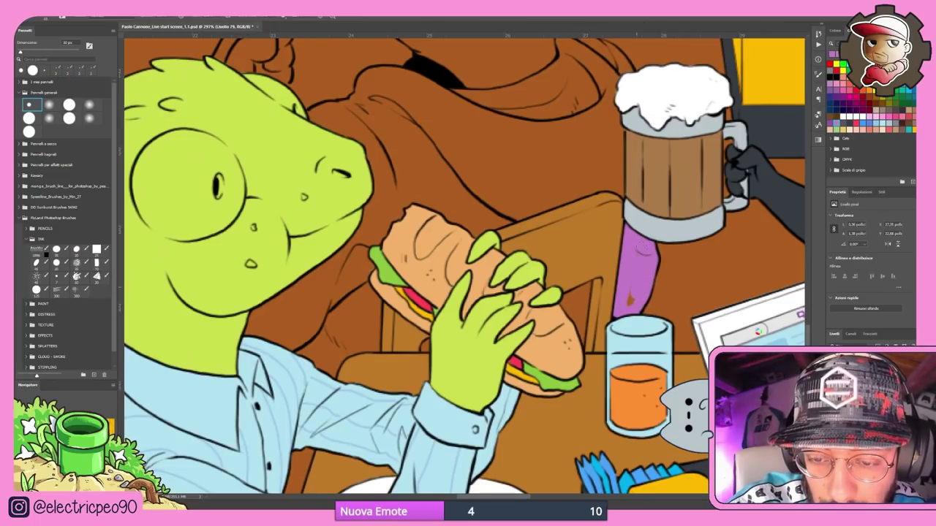
pyautogui.moveTo(636, 210); pyautogui.dragTo(607, 316)
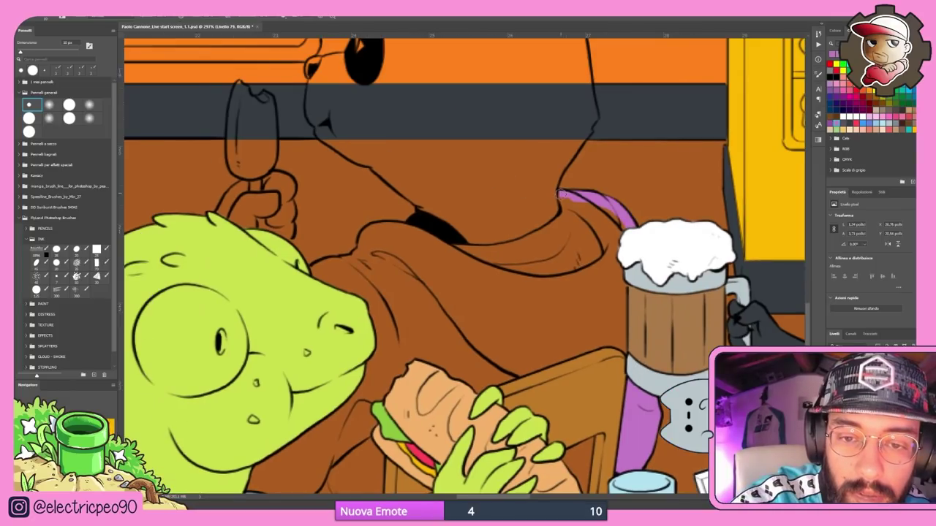
pyautogui.moveTo(560, 196)
pyautogui.mouseDown()
pyautogui.moveTo(563, 208)
pyautogui.moveTo(601, 209)
pyautogui.moveTo(687, 264)
pyautogui.mouseUp()
pyautogui.moveTo(662, 235); pyautogui.dragTo(625, 295)
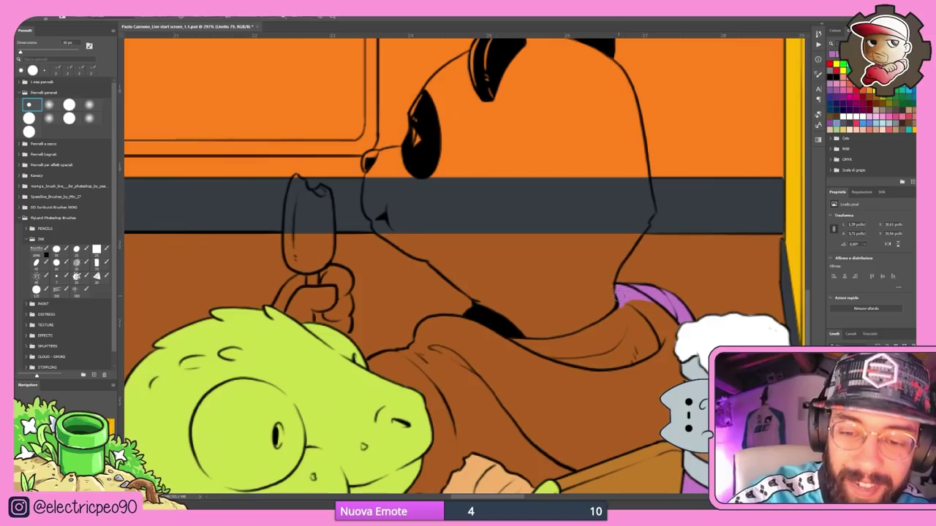
# Trace a purple colour boundary around the panda's head, from the nape over the crown to the muzzle and chin
pyautogui.moveTo(615, 298)
pyautogui.mouseDown()
pyautogui.moveTo(607, 272)
pyautogui.moveTo(653, 212)
pyautogui.moveTo(629, 253)
pyautogui.mouseUp()
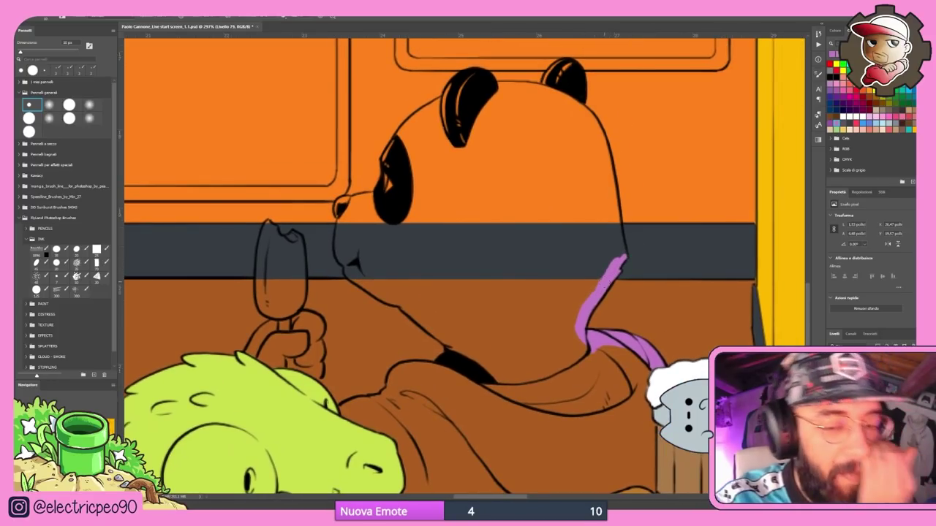
pyautogui.moveTo(623, 258); pyautogui.dragTo(611, 177)
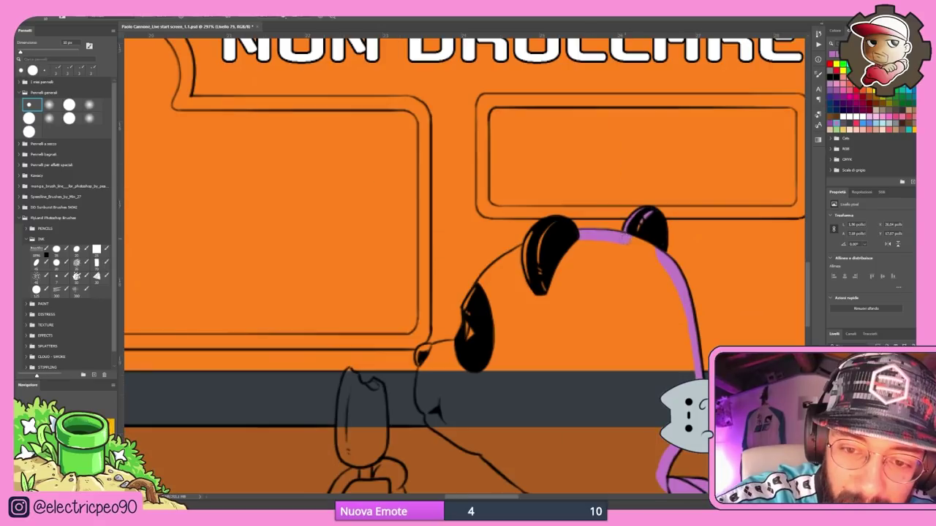
pyautogui.moveTo(574, 235); pyautogui.dragTo(633, 200)
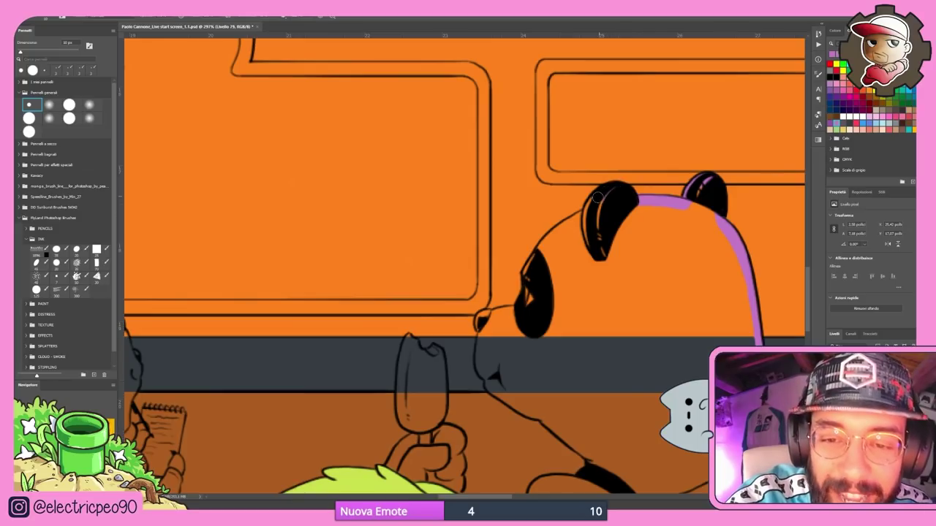
pyautogui.moveTo(592, 211); pyautogui.dragTo(702, 187)
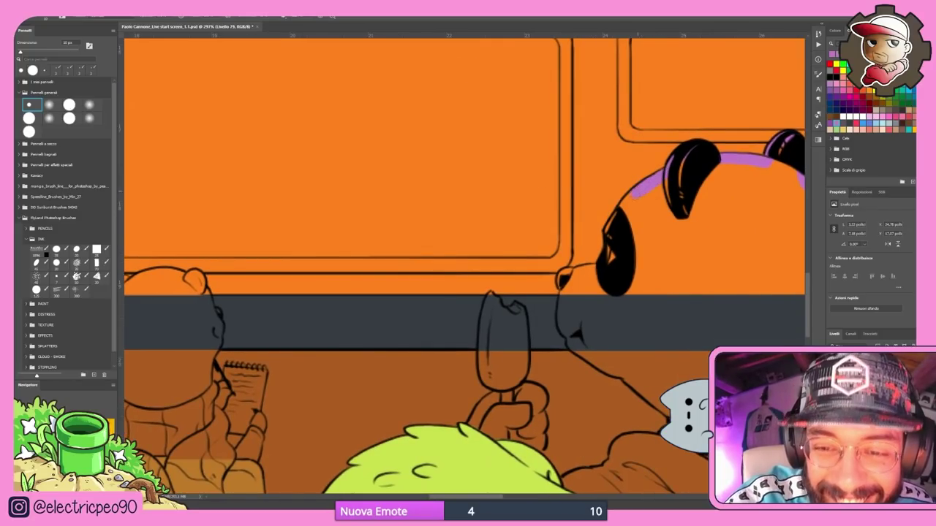
pyautogui.moveTo(620, 208)
pyautogui.mouseDown()
pyautogui.moveTo(606, 254)
pyautogui.moveTo(563, 278)
pyautogui.moveTo(575, 250)
pyautogui.moveTo(583, 307)
pyautogui.moveTo(572, 272)
pyautogui.moveTo(530, 228)
pyautogui.mouseUp()
pyautogui.moveTo(525, 253); pyautogui.dragTo(581, 291)
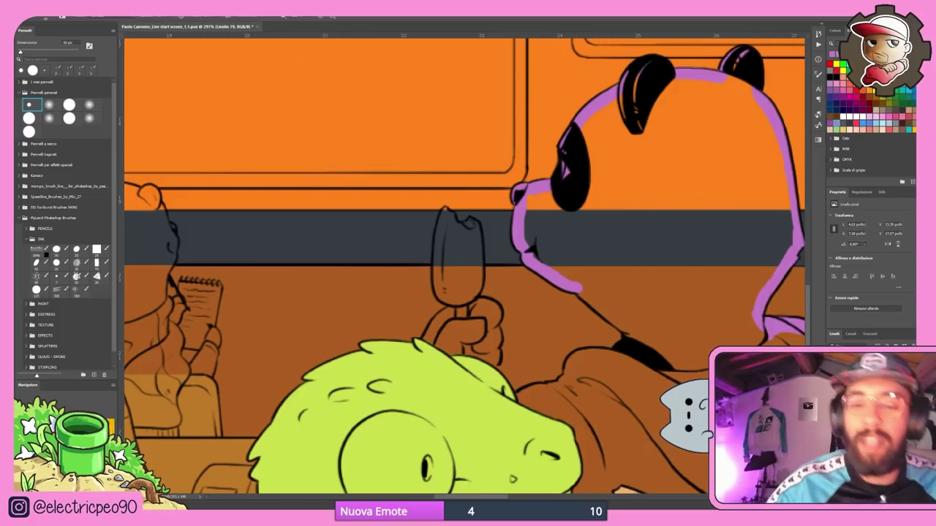
# Continue the purple boundary along the panda's throat and front shoulder to the arm behind the lizard's head
pyautogui.moveTo(579, 290)
pyautogui.mouseDown()
pyautogui.moveTo(628, 334)
pyautogui.moveTo(768, 237)
pyautogui.mouseUp()
pyautogui.moveTo(710, 260)
pyautogui.mouseDown()
pyautogui.moveTo(667, 263)
pyautogui.moveTo(652, 292)
pyautogui.moveTo(606, 310)
pyautogui.mouseUp()
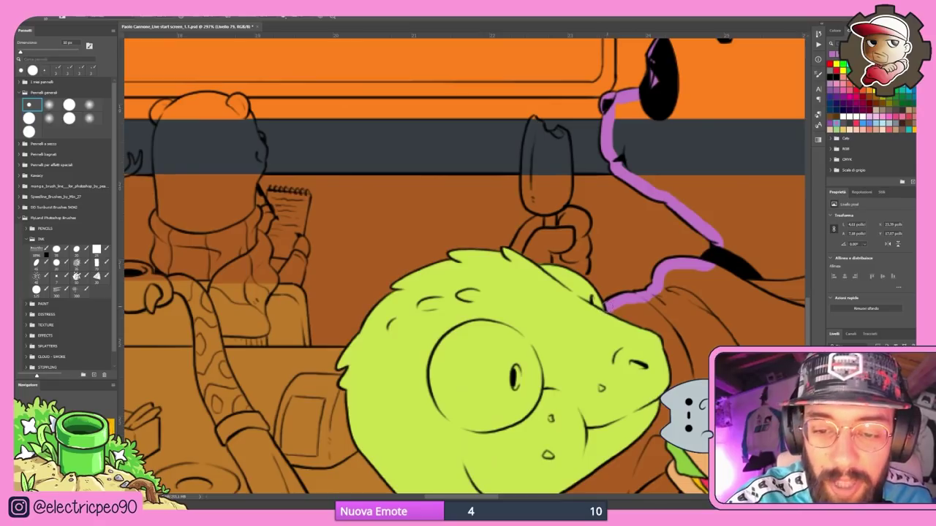
pyautogui.moveTo(573, 278); pyautogui.dragTo(586, 255)
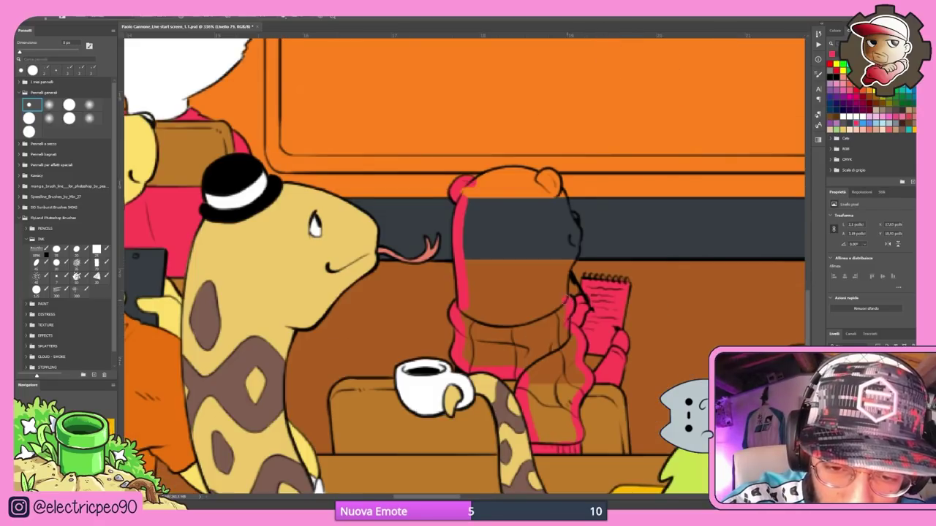
# Close the red boundary around the head of the animal with the notepad, fill the enclosed figure red and deselect
pyautogui.moveTo(567, 299); pyautogui.dragTo(594, 357)
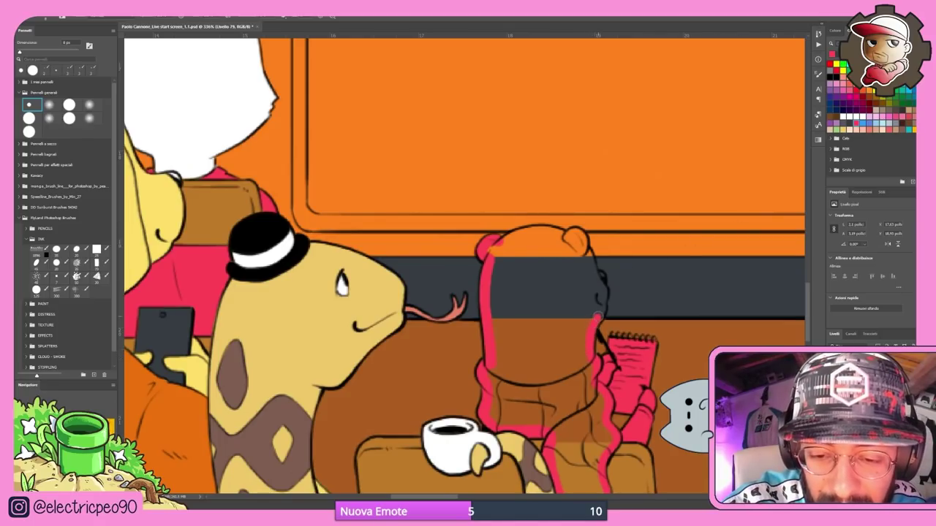
pyautogui.moveTo(602, 316)
pyautogui.mouseDown()
pyautogui.moveTo(604, 287)
pyautogui.moveTo(580, 236)
pyautogui.moveTo(583, 250)
pyautogui.mouseUp()
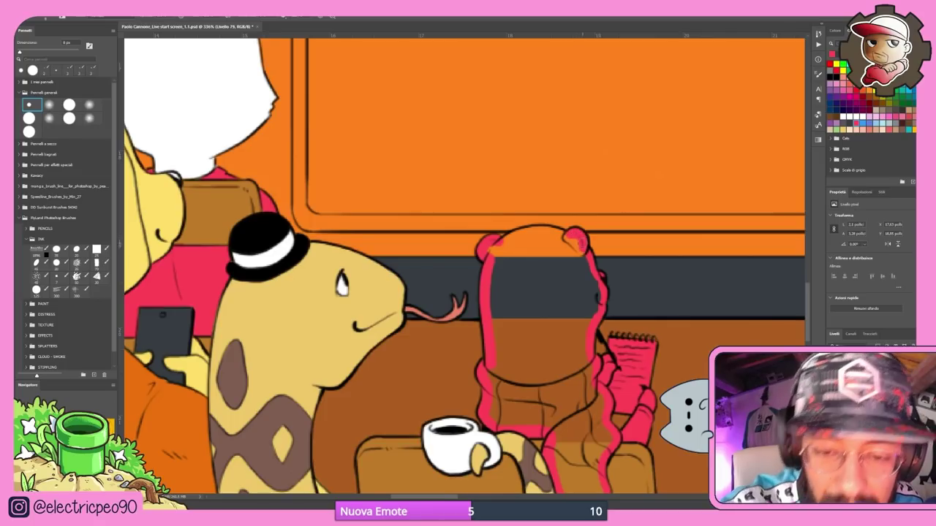
pyautogui.moveTo(500, 241); pyautogui.dragTo(557, 231)
pyautogui.press('q')
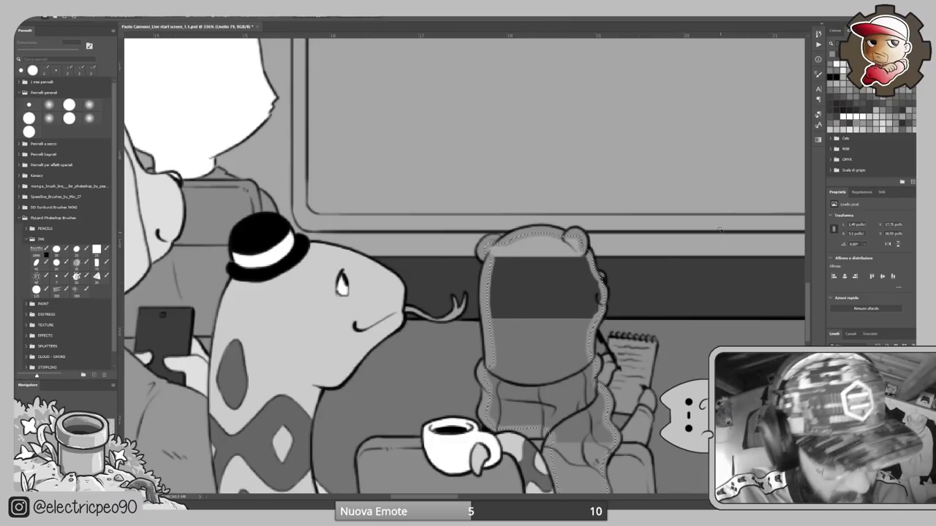
pyautogui.hotkey('alt', 'BackSpace')
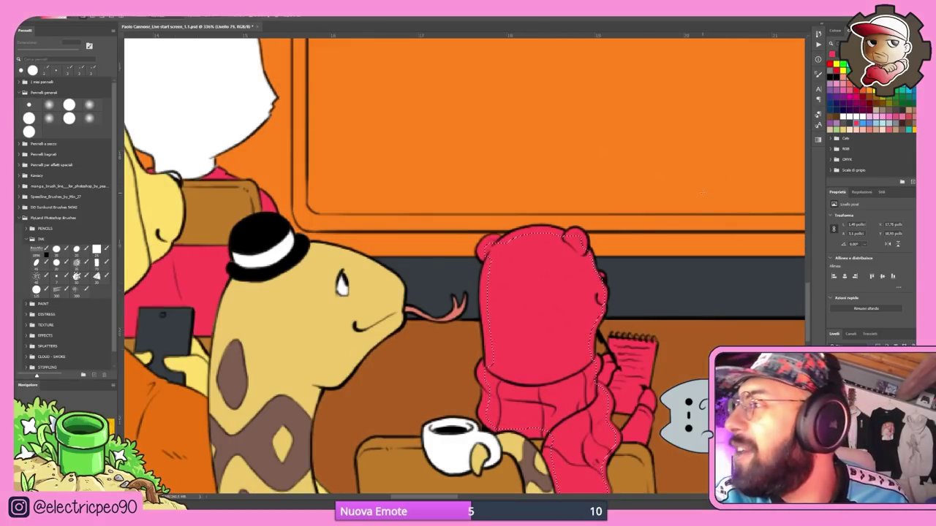
pyautogui.hotkey('ctrl', 'd')
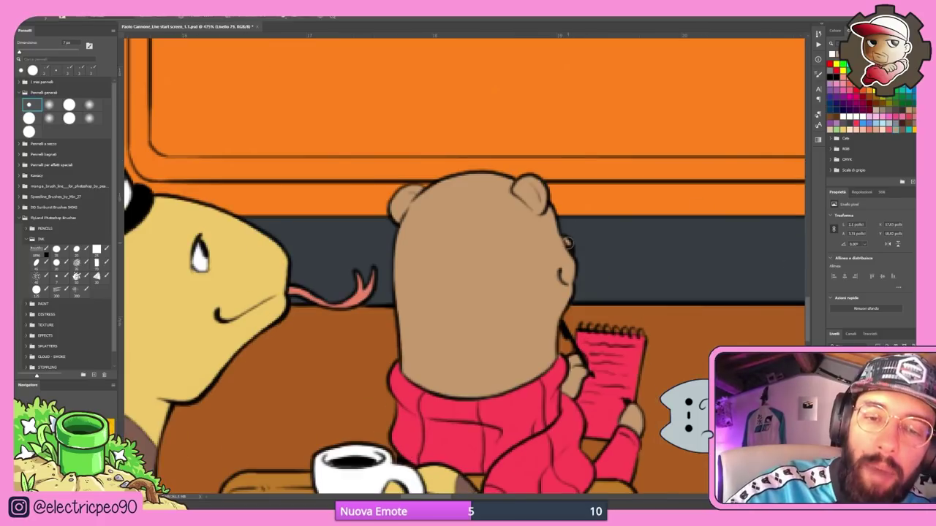
# Paint the notepad animal's eye white and colour its two ears dark purple-grey
pyautogui.moveTo(567, 243); pyautogui.dragTo(569, 243)
pyautogui.scroll(2, 612, 320)
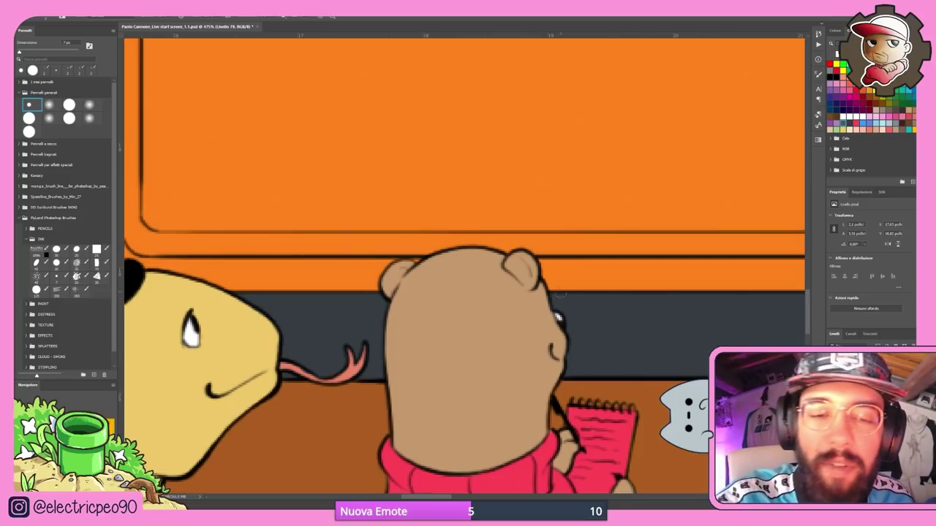
pyautogui.scroll(1, 576, 299)
pyautogui.moveTo(538, 290)
pyautogui.mouseDown()
pyautogui.moveTo(632, 238)
pyautogui.moveTo(693, 225)
pyautogui.mouseUp()
pyautogui.moveTo(574, 238); pyautogui.dragTo(543, 267)
pyautogui.moveTo(647, 185); pyautogui.dragTo(596, 187)
pyautogui.moveTo(699, 222); pyautogui.dragTo(619, 233)
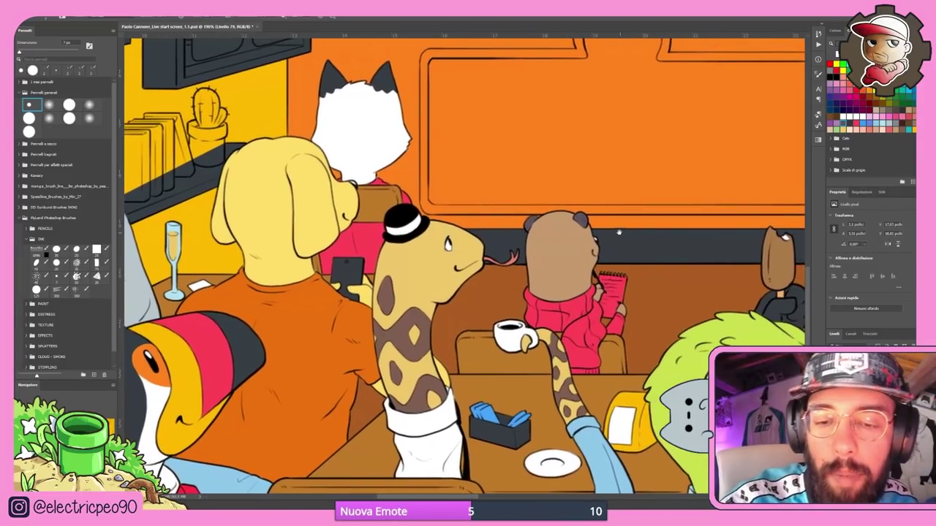
# Block in yellow patches on the notepad animal's red knitwear, redoing the first stroke, and outline another patch below the neck
pyautogui.scroll(2, 616, 300)
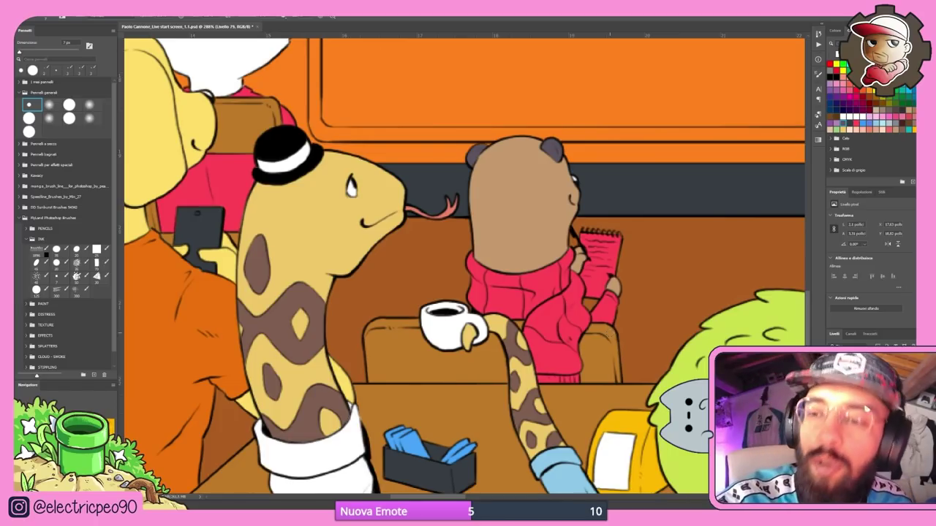
pyautogui.scroll(2, 549, 337)
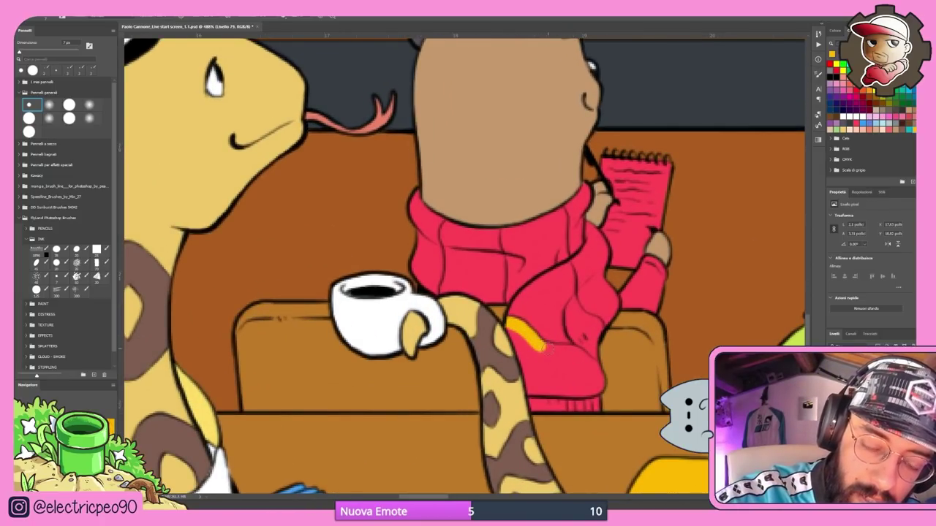
pyautogui.moveTo(507, 320); pyautogui.dragTo(550, 354)
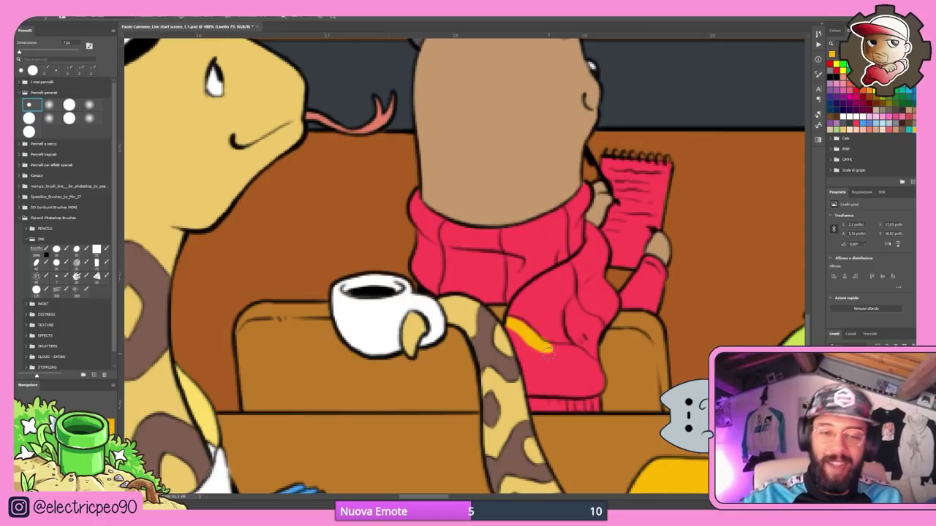
pyautogui.hotkey('ctrl', 'z')
pyautogui.moveTo(511, 322)
pyautogui.mouseDown()
pyautogui.moveTo(549, 353)
pyautogui.moveTo(599, 372)
pyautogui.mouseUp()
pyautogui.moveTo(514, 331)
pyautogui.mouseDown()
pyautogui.moveTo(585, 390)
pyautogui.moveTo(596, 387)
pyautogui.moveTo(575, 365)
pyautogui.moveTo(522, 343)
pyautogui.moveTo(528, 364)
pyautogui.moveTo(590, 379)
pyautogui.mouseUp()
pyautogui.moveTo(577, 261)
pyautogui.mouseDown()
pyautogui.moveTo(583, 296)
pyautogui.moveTo(577, 263)
pyautogui.moveTo(591, 242)
pyautogui.moveTo(587, 225)
pyautogui.moveTo(605, 252)
pyautogui.moveTo(589, 254)
pyautogui.moveTo(593, 278)
pyautogui.moveTo(601, 272)
pyautogui.moveTo(589, 282)
pyautogui.moveTo(590, 307)
pyautogui.moveTo(607, 315)
pyautogui.moveTo(599, 268)
pyautogui.moveTo(555, 285)
pyautogui.moveTo(590, 275)
pyautogui.moveTo(550, 314)
pyautogui.moveTo(548, 356)
pyautogui.mouseUp()
pyautogui.scroll(-1, 608, 315)
pyautogui.hotkey('ctrl', 'z')
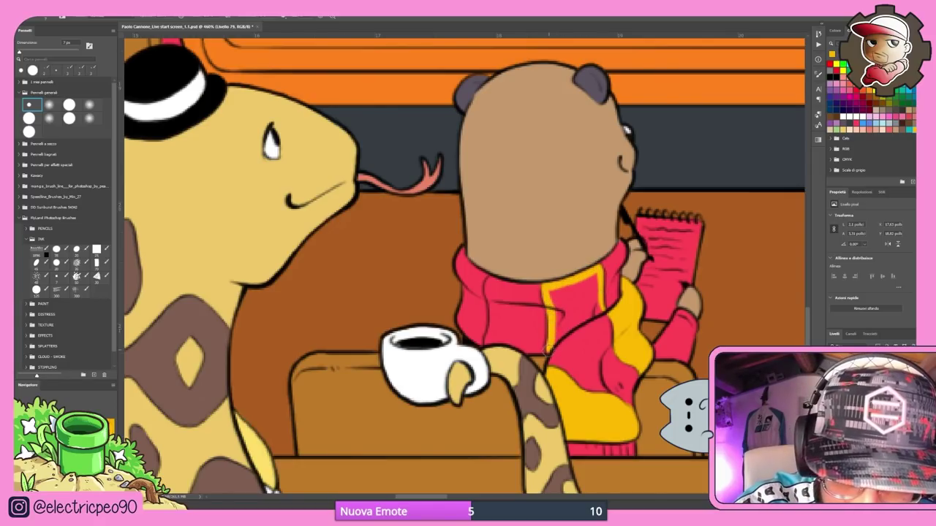